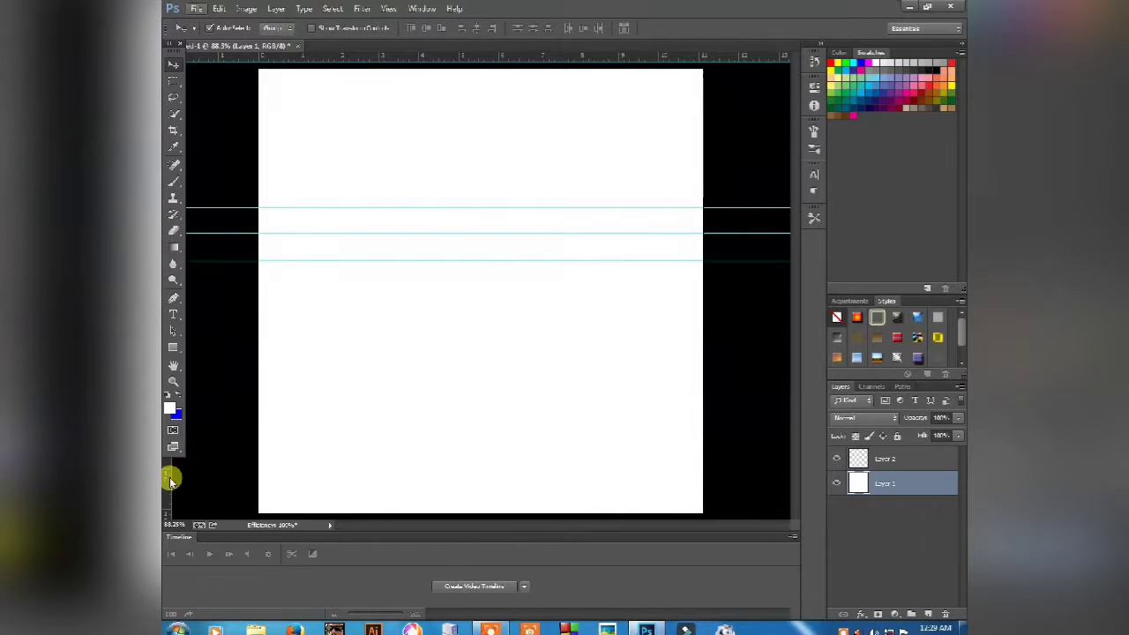
# Drag three vertical guides from the left ruler across the horizontal ones and zoom in on the grid.
pyautogui.moveTo(171, 480); pyautogui.dragTo(588, 453)
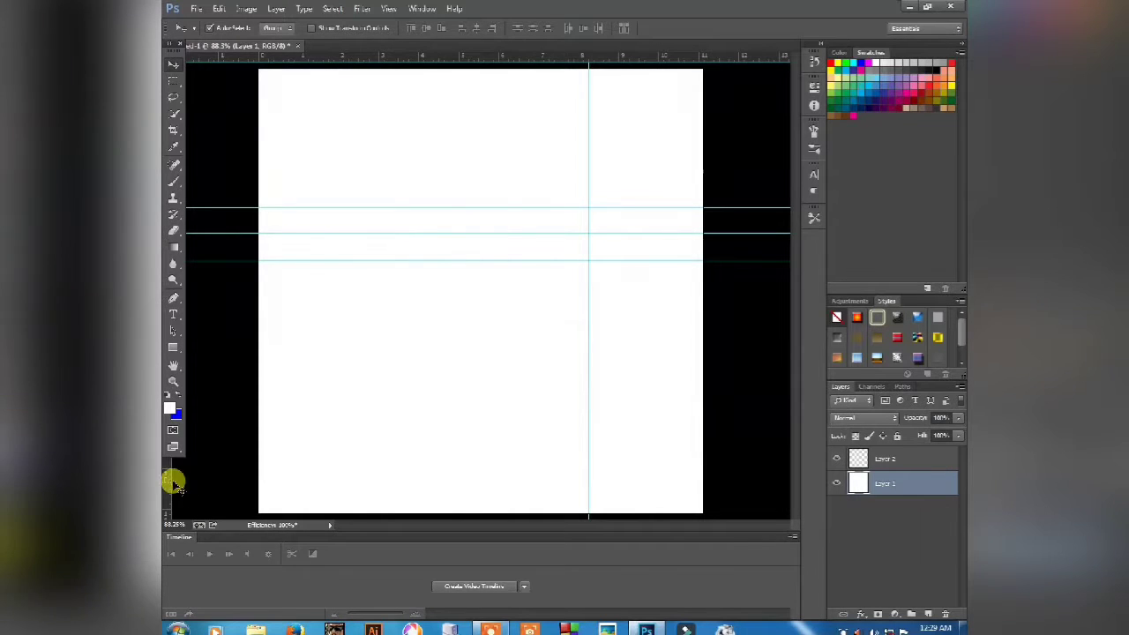
pyautogui.moveTo(171, 480); pyautogui.dragTo(555, 496)
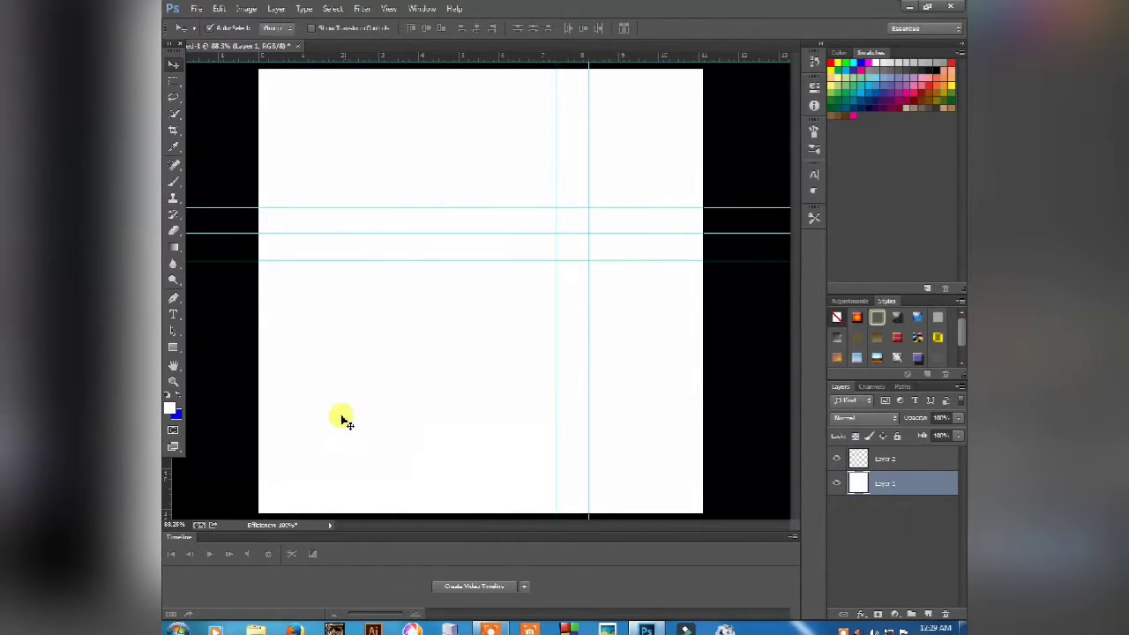
pyautogui.moveTo(170, 466); pyautogui.dragTo(451, 457)
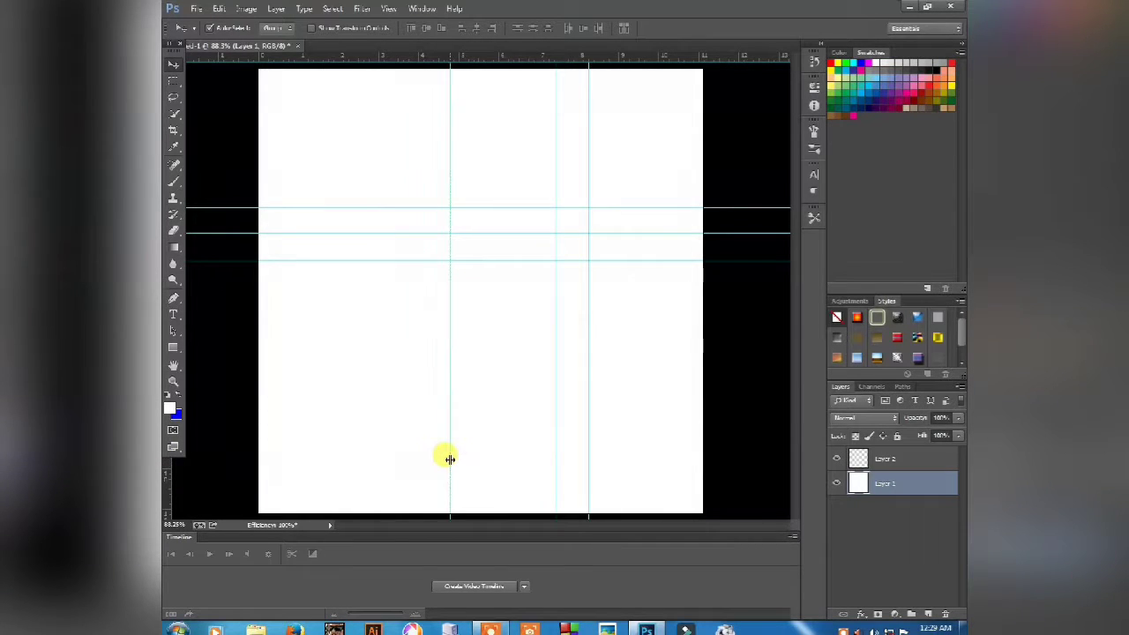
pyautogui.hotkey('ctrl', 'space')
pyautogui.moveTo(425, 186); pyautogui.dragTo(615, 294)
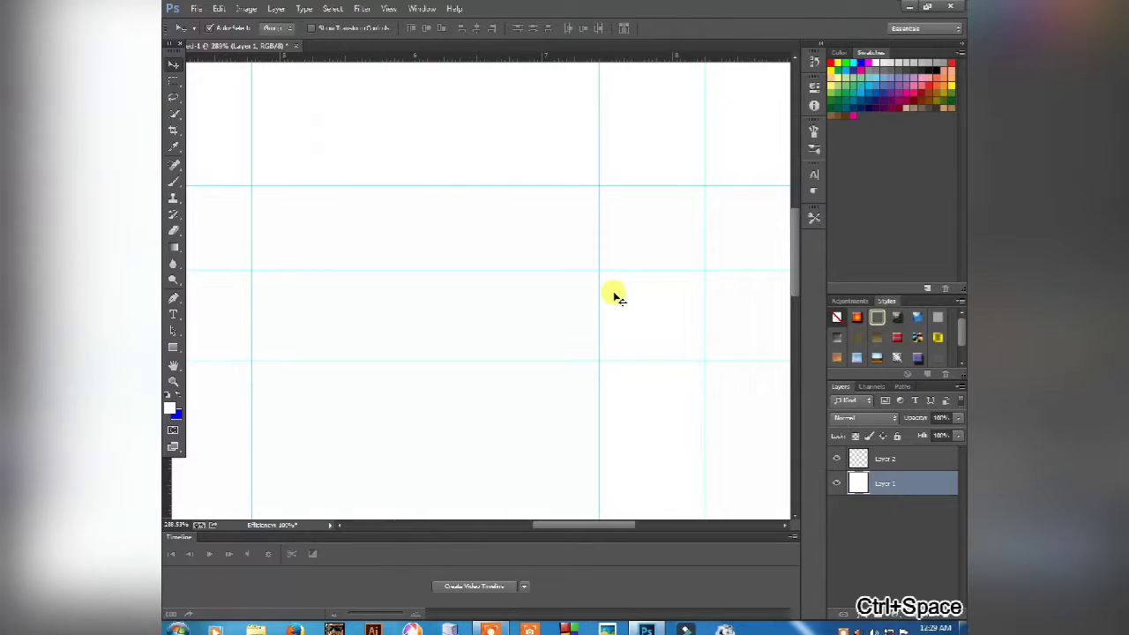
pyautogui.hotkey('ctrl', '-')
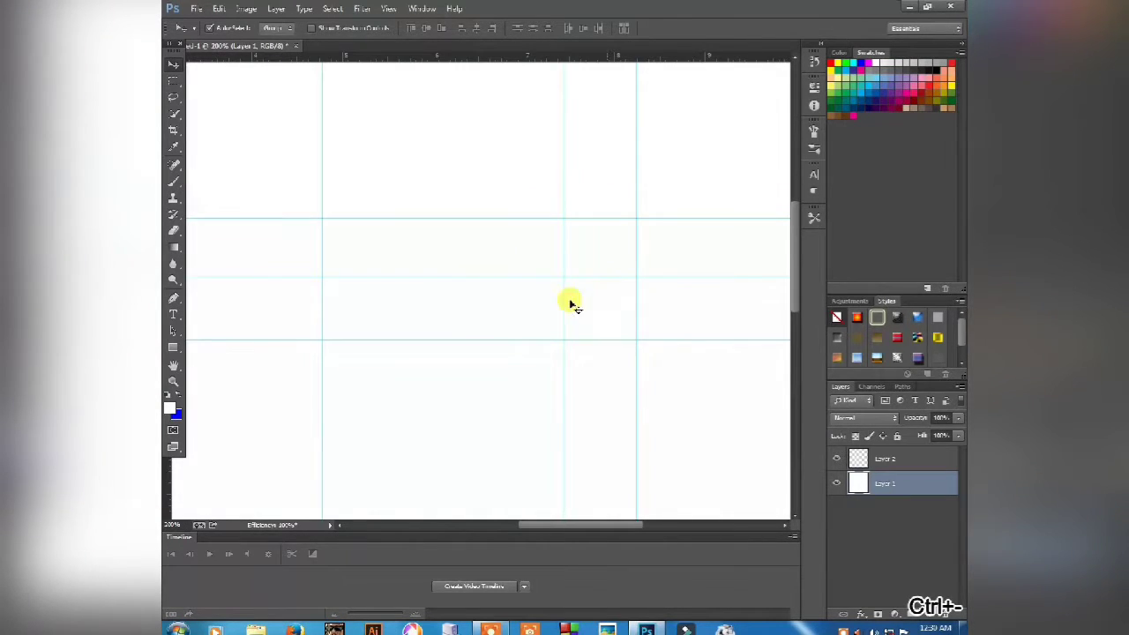
pyautogui.click(173, 298)
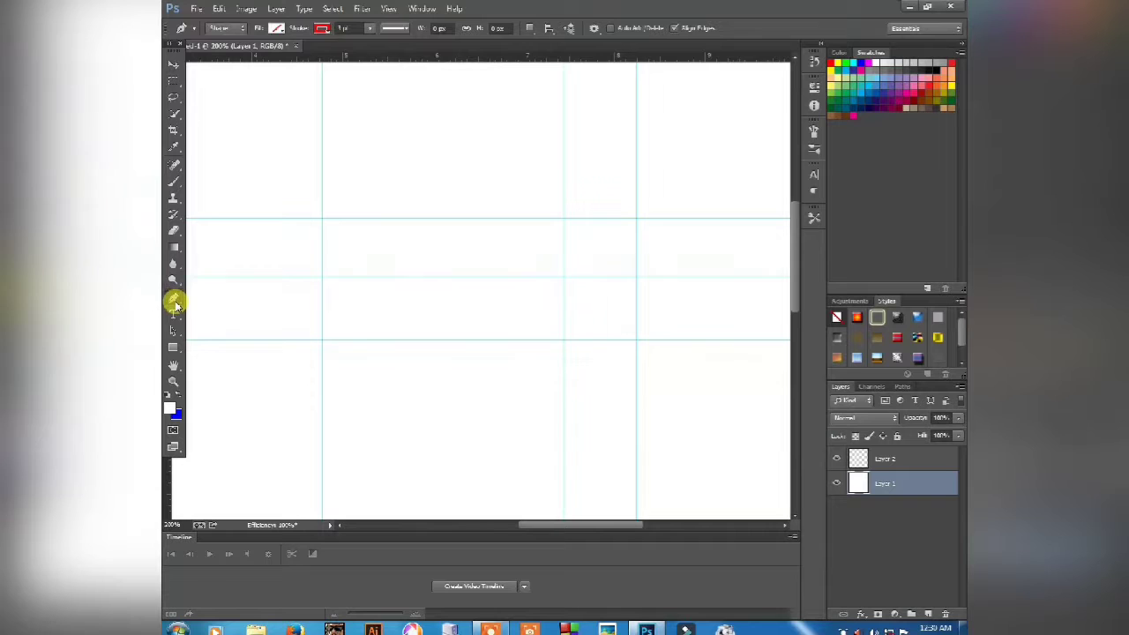
# Draw a pointed arrow shape through the guide intersections with the Pen tool.
pyautogui.click(323, 219)
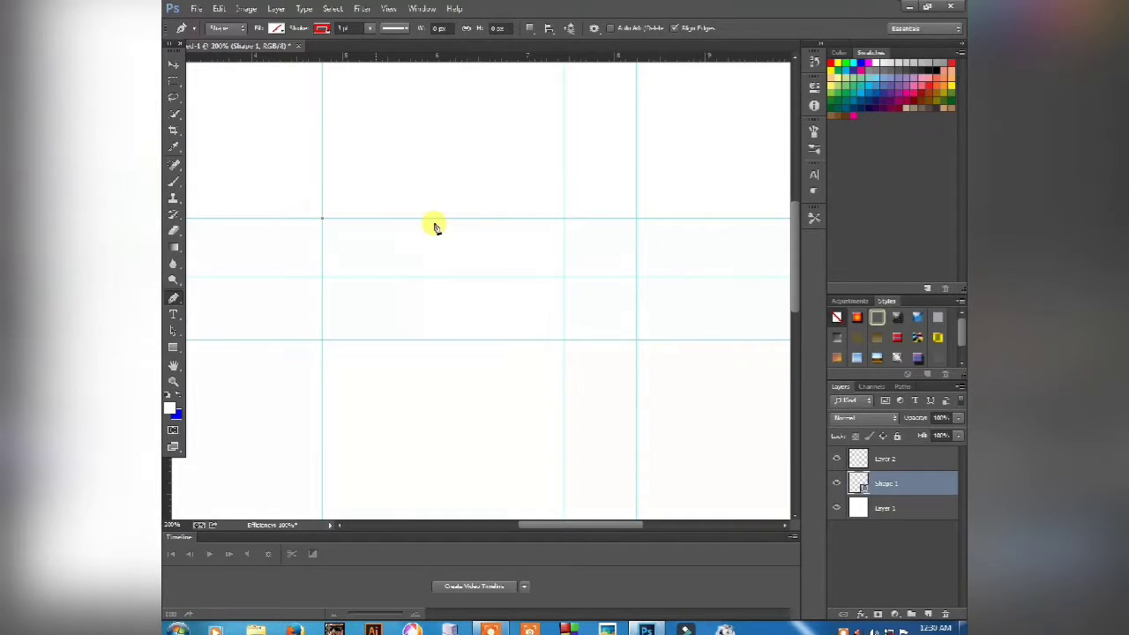
pyautogui.click(564, 221)
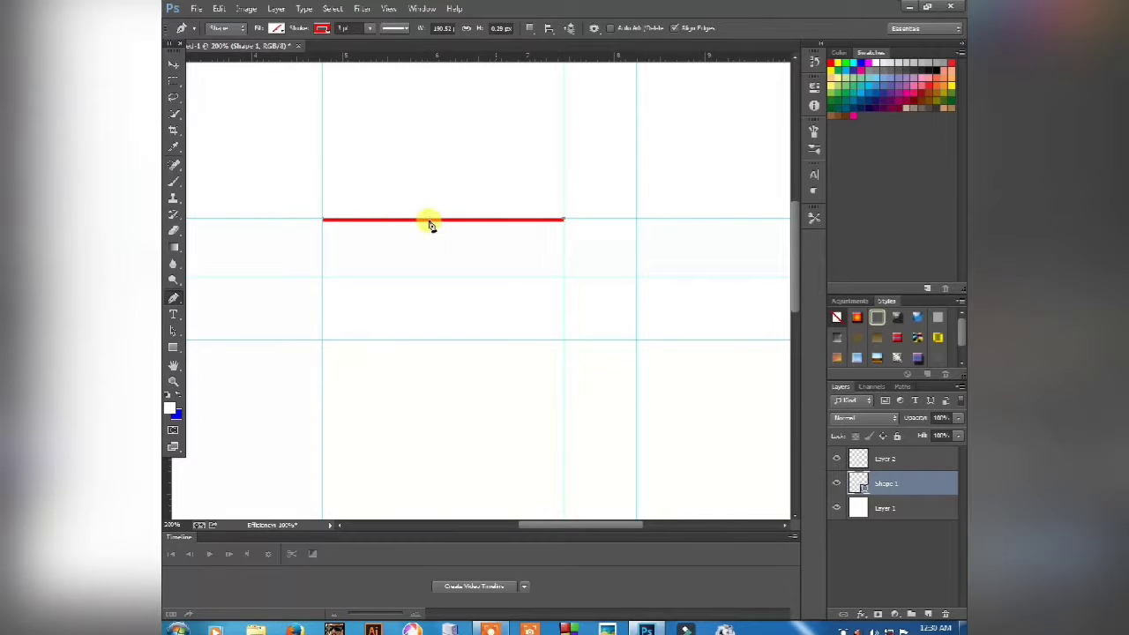
pyautogui.click(636, 277)
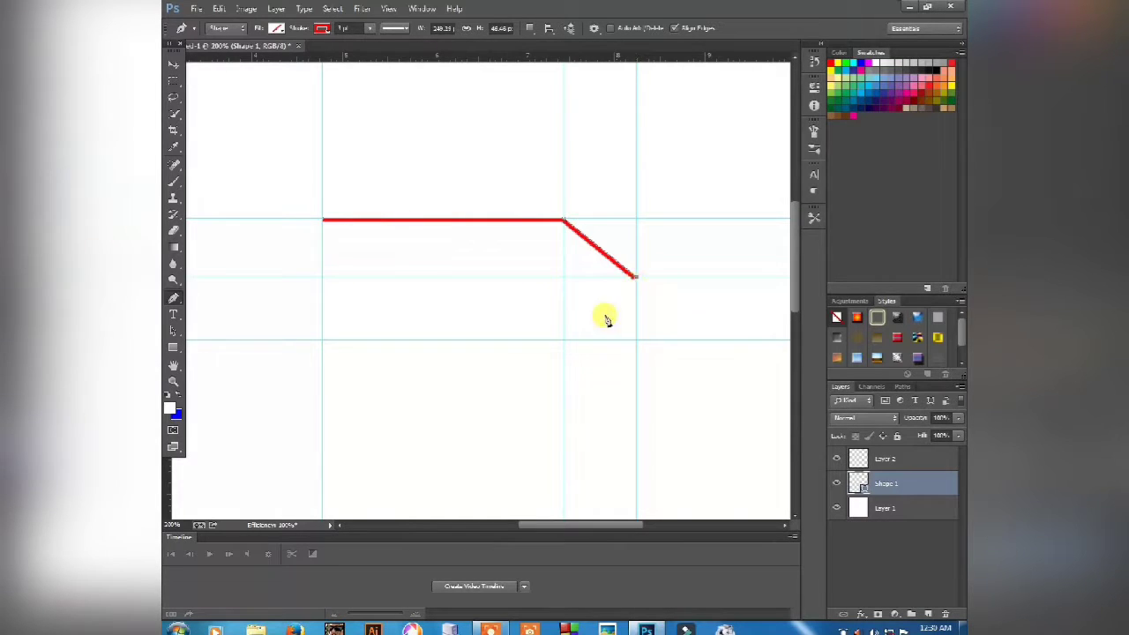
pyautogui.click(563, 339)
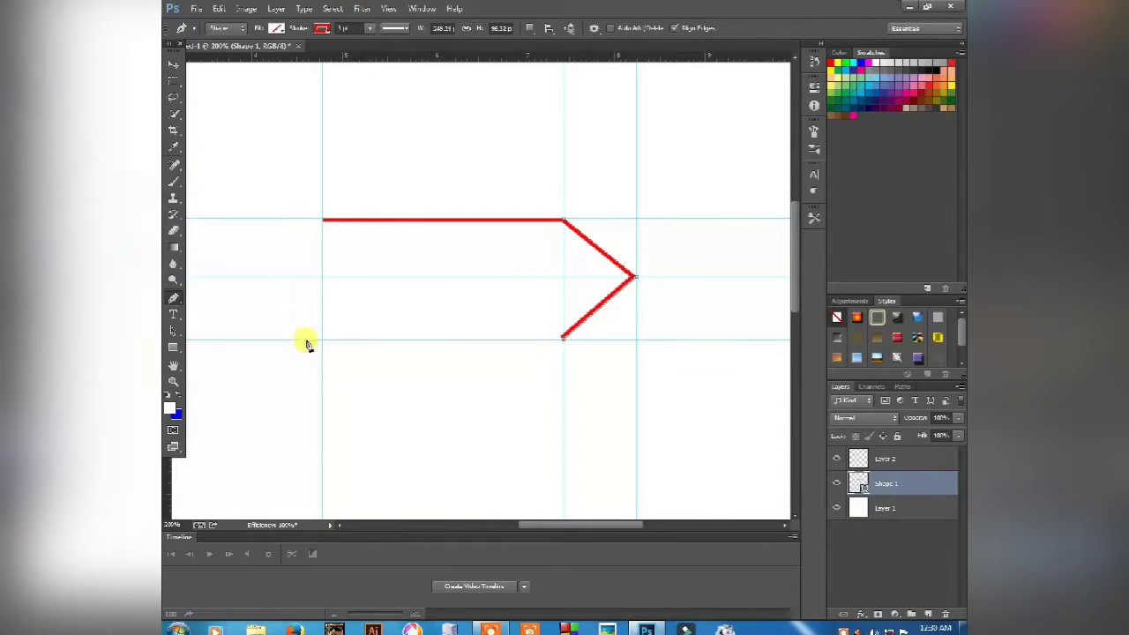
pyautogui.click(323, 338)
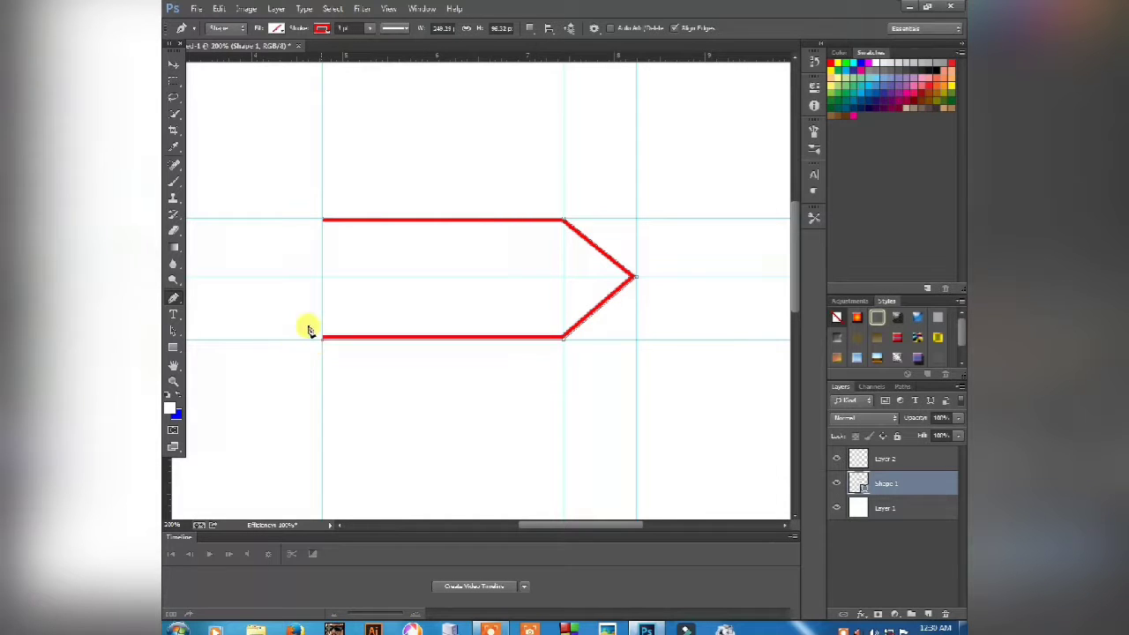
pyautogui.click(324, 223)
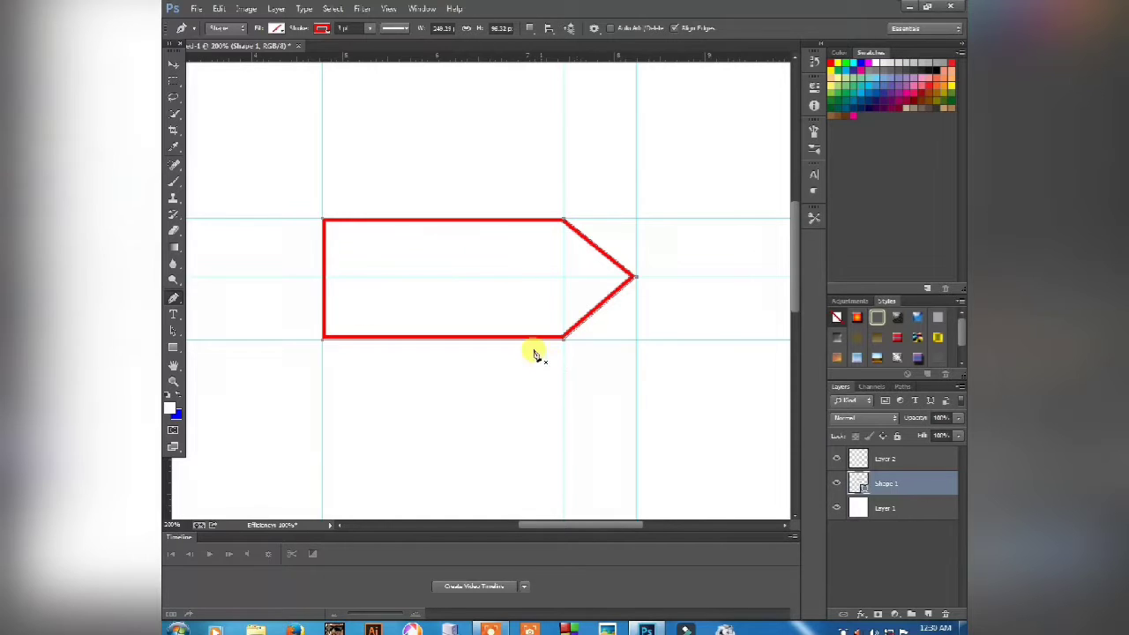
# Set the arrow's stroke to none and its fill to solid blue.
pyautogui.click(323, 29)
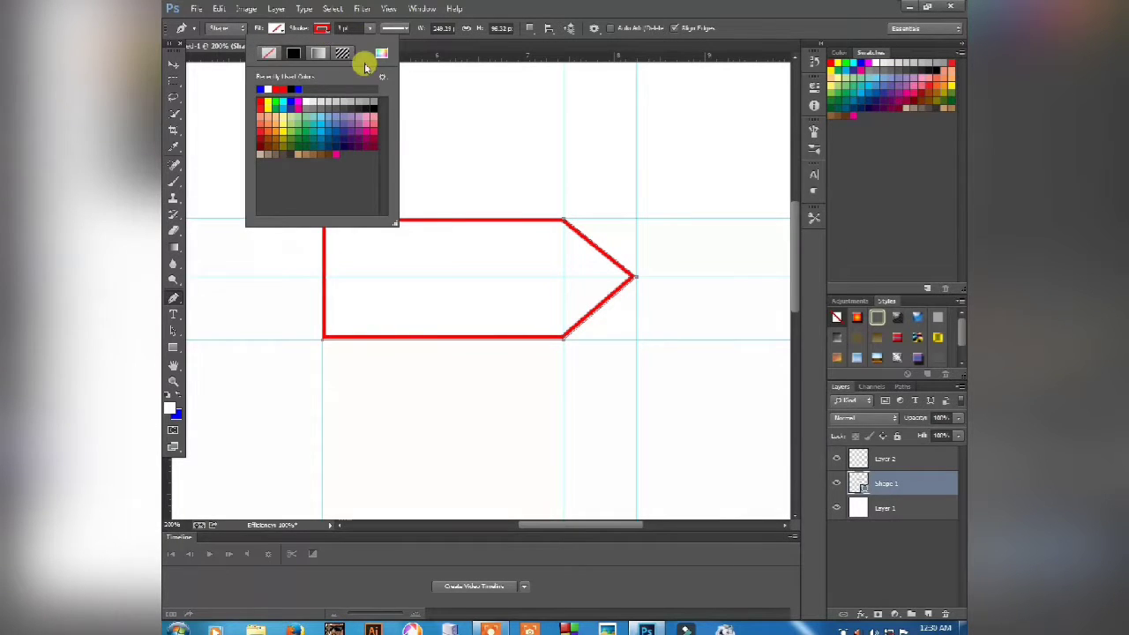
pyautogui.click(272, 53)
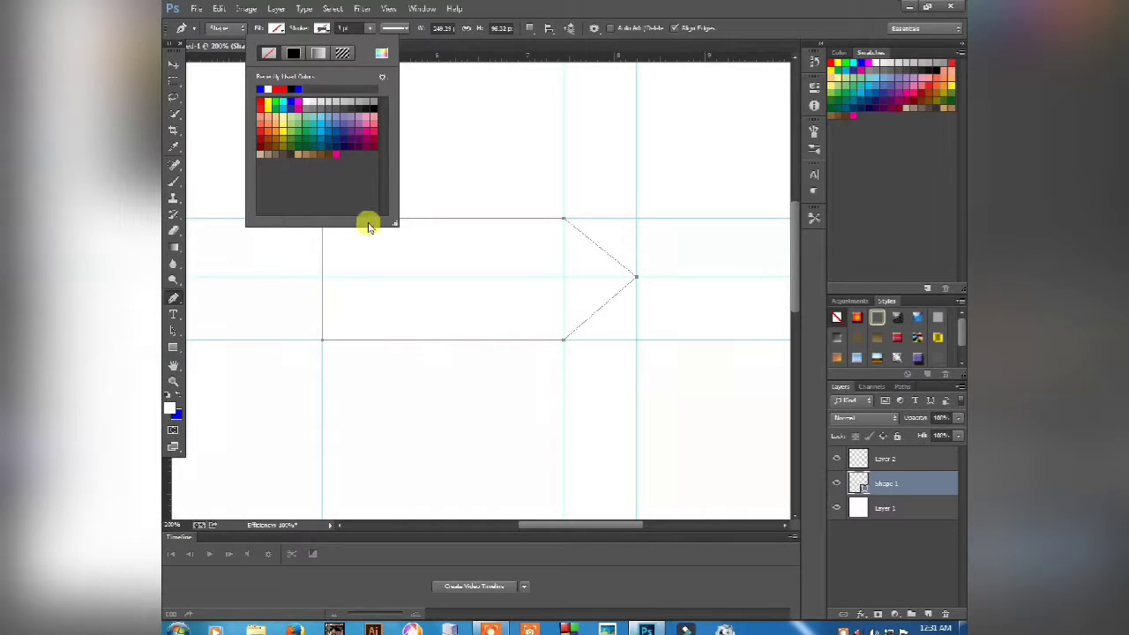
pyautogui.click(281, 32)
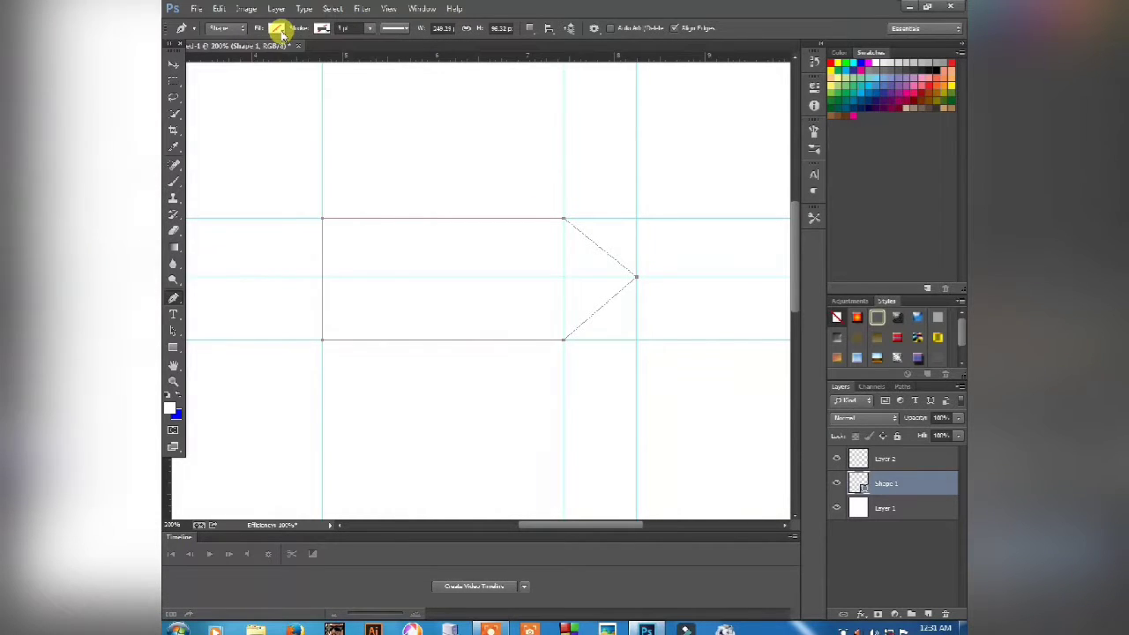
pyautogui.click(281, 32)
pyautogui.click(218, 87)
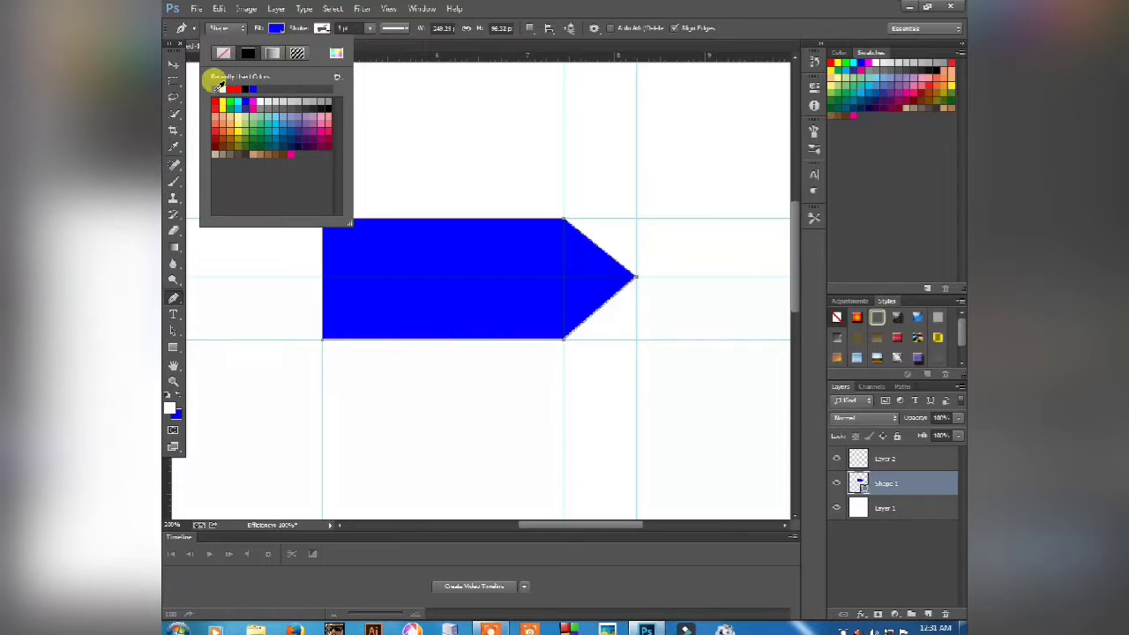
pyautogui.press('Return')
pyautogui.click(174, 65)
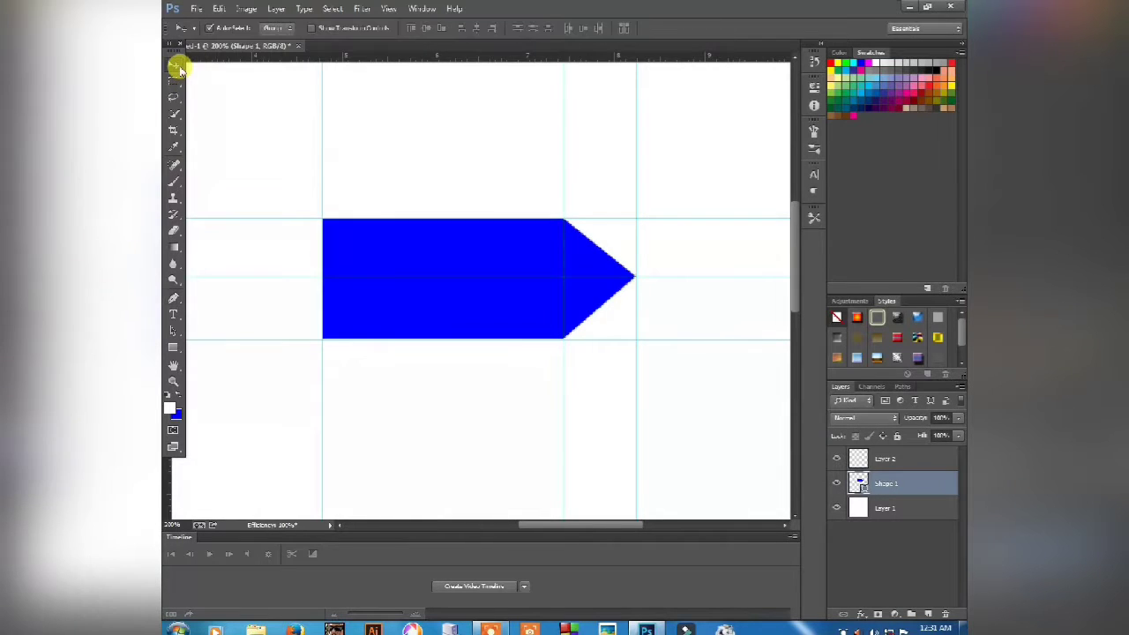
pyautogui.hotkey('ctrl', '0')
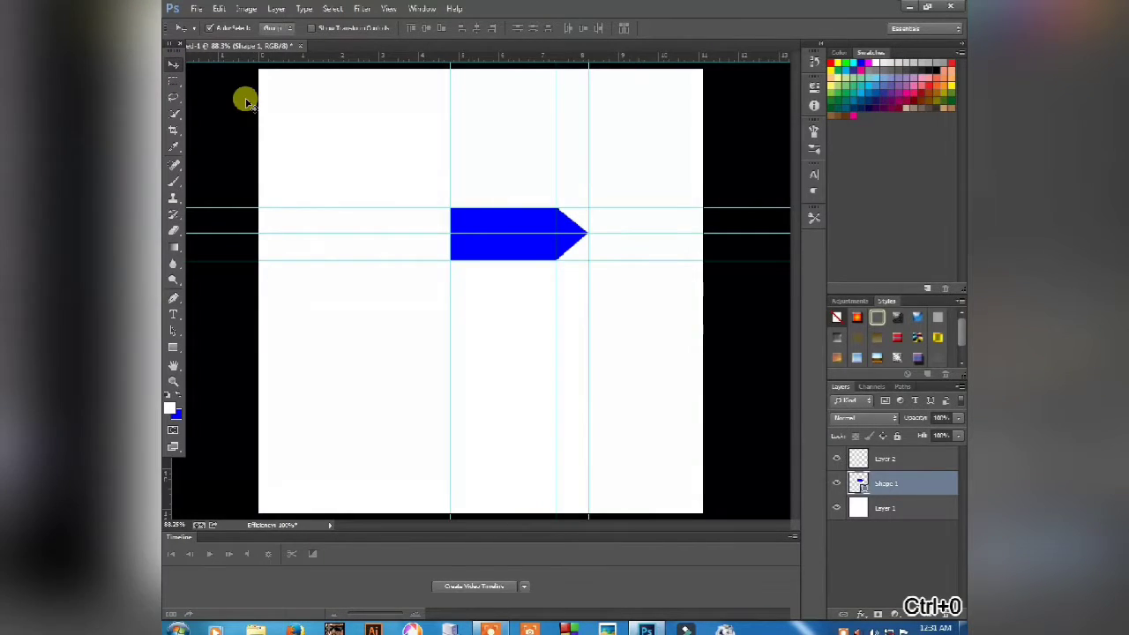
# Drag all vertical and horizontal guides back onto the rulers to clear them.
pyautogui.moveTo(434, 147); pyautogui.dragTo(172, 500)
pyautogui.hotkey('ctrl', 'z')
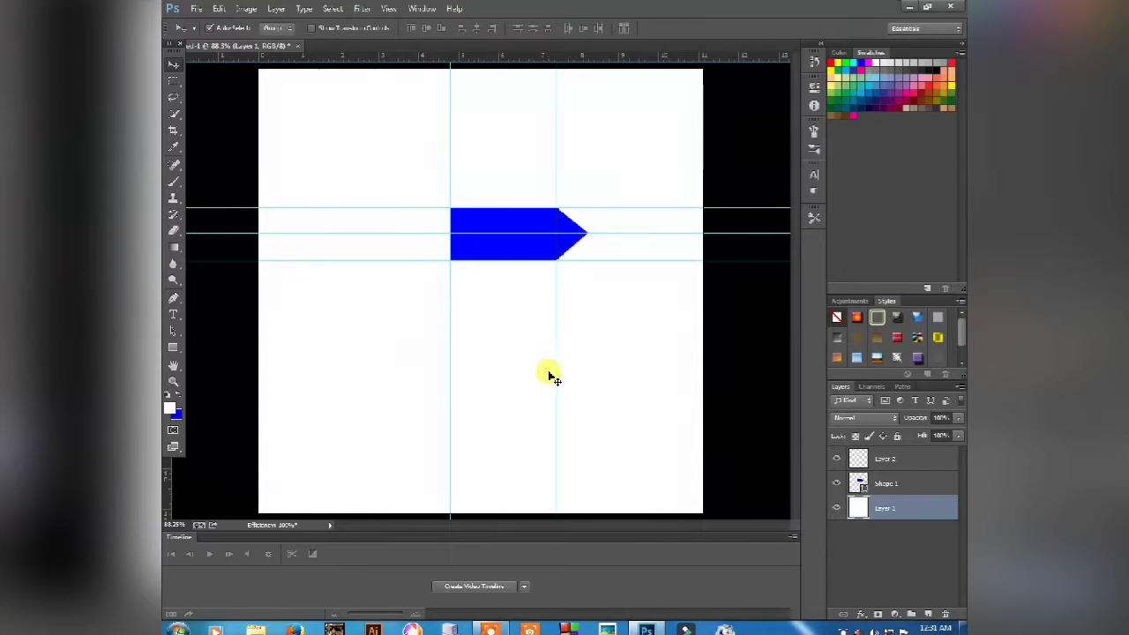
pyautogui.moveTo(555, 368); pyautogui.dragTo(169, 477)
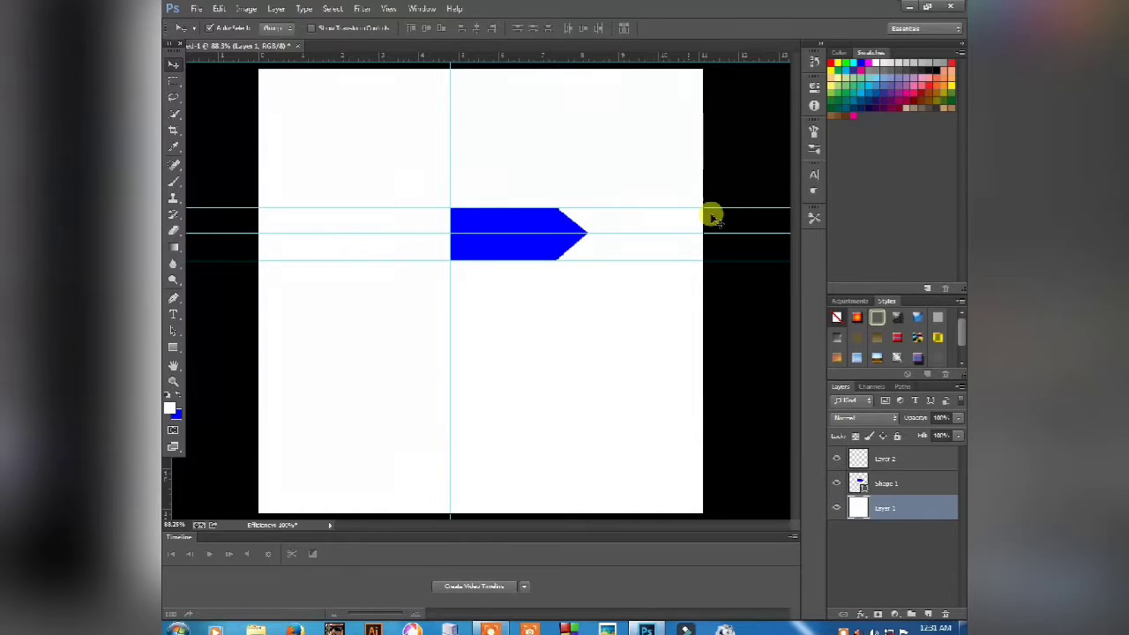
pyautogui.moveTo(722, 206); pyautogui.dragTo(735, 59)
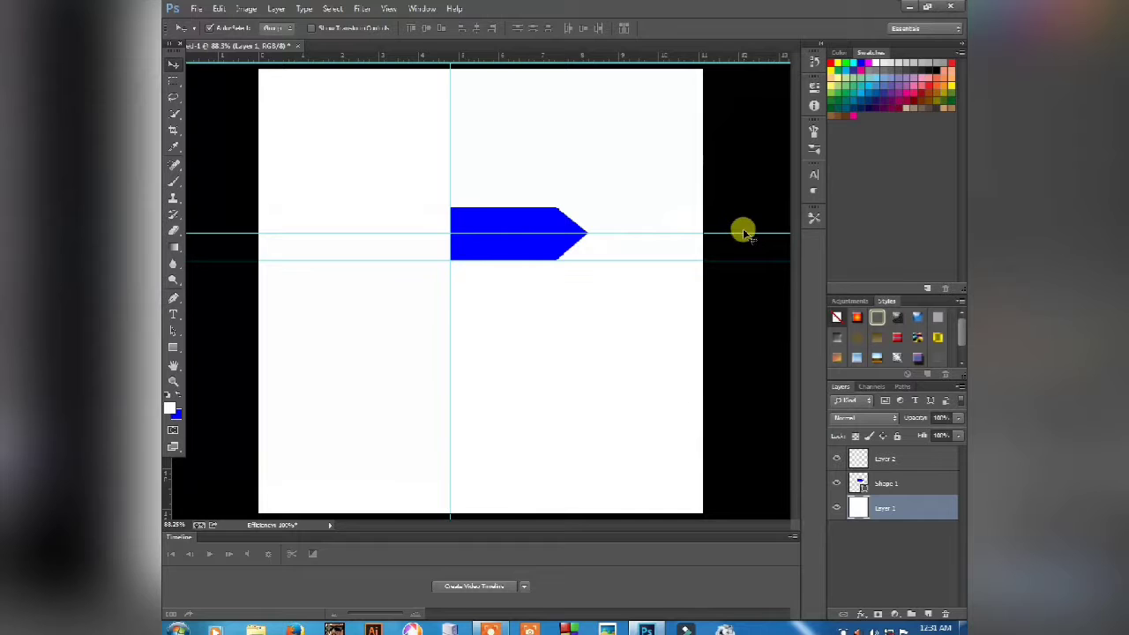
pyautogui.moveTo(735, 229); pyautogui.dragTo(746, 50)
pyautogui.moveTo(746, 262); pyautogui.dragTo(732, 53)
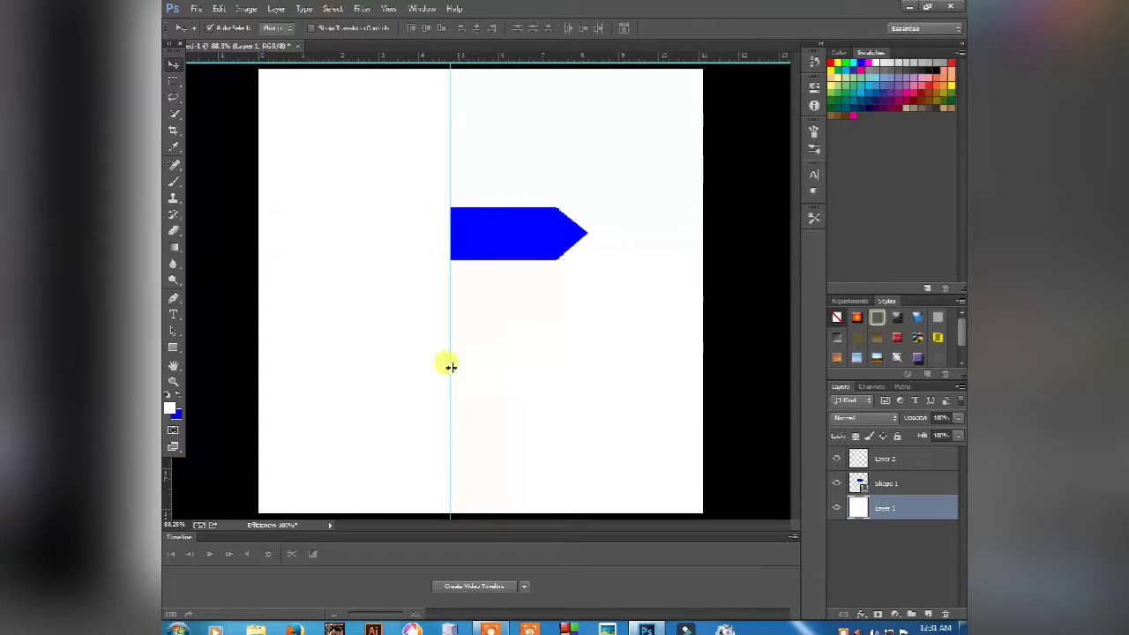
pyautogui.moveTo(449, 367); pyautogui.dragTo(169, 483)
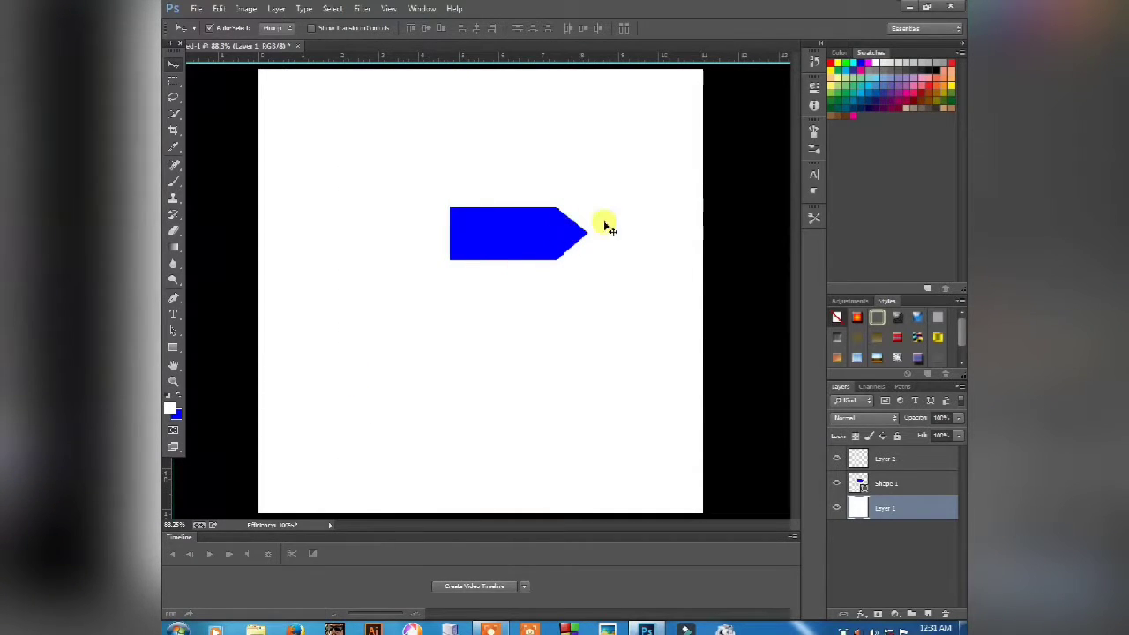
# Select Shape 1 and move the blue arrow up and to the left.
pyautogui.click(878, 481)
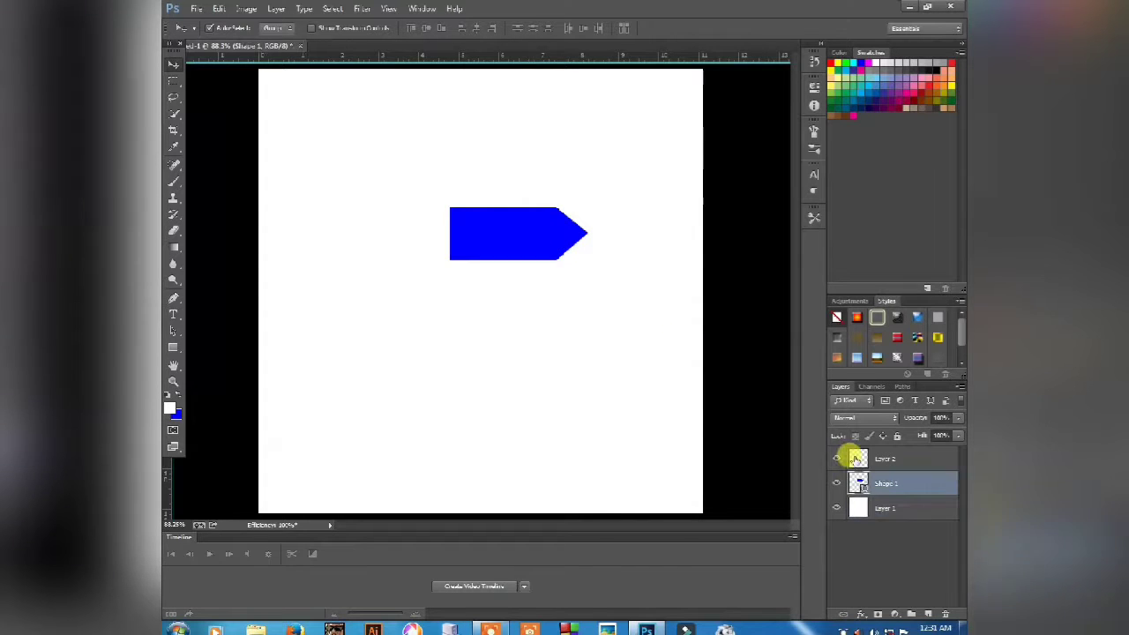
pyautogui.moveTo(504, 220); pyautogui.dragTo(426, 182)
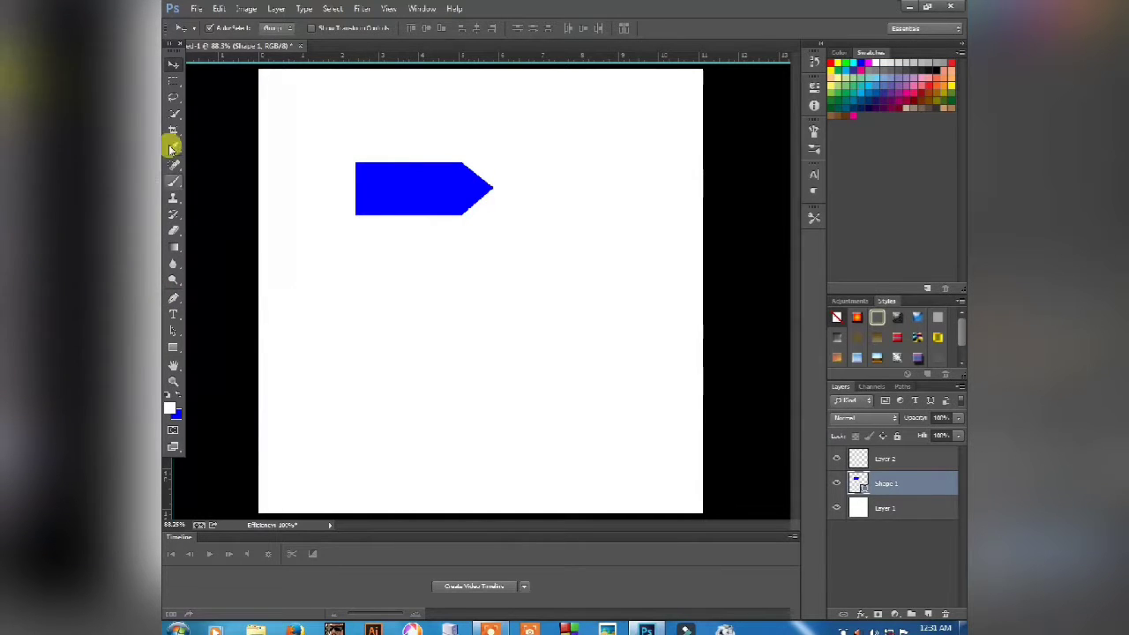
pyautogui.click(175, 314)
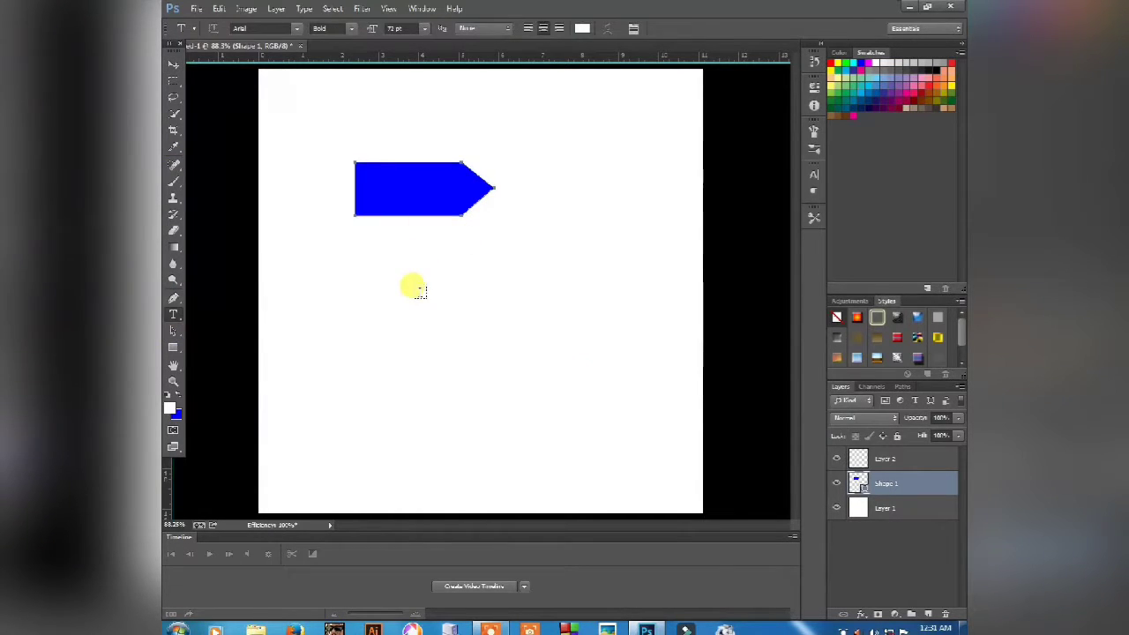
# Type white 'Click Hear' text, then scale it down and nudge it to fit inside the arrow.
pyautogui.click(418, 291)
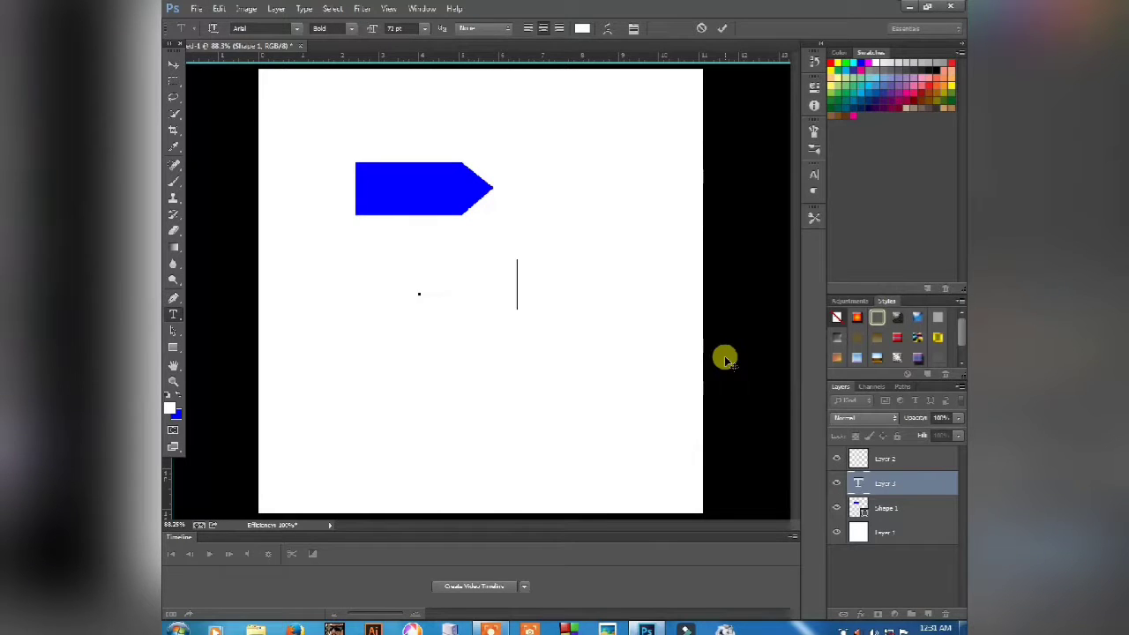
pyautogui.click(176, 65)
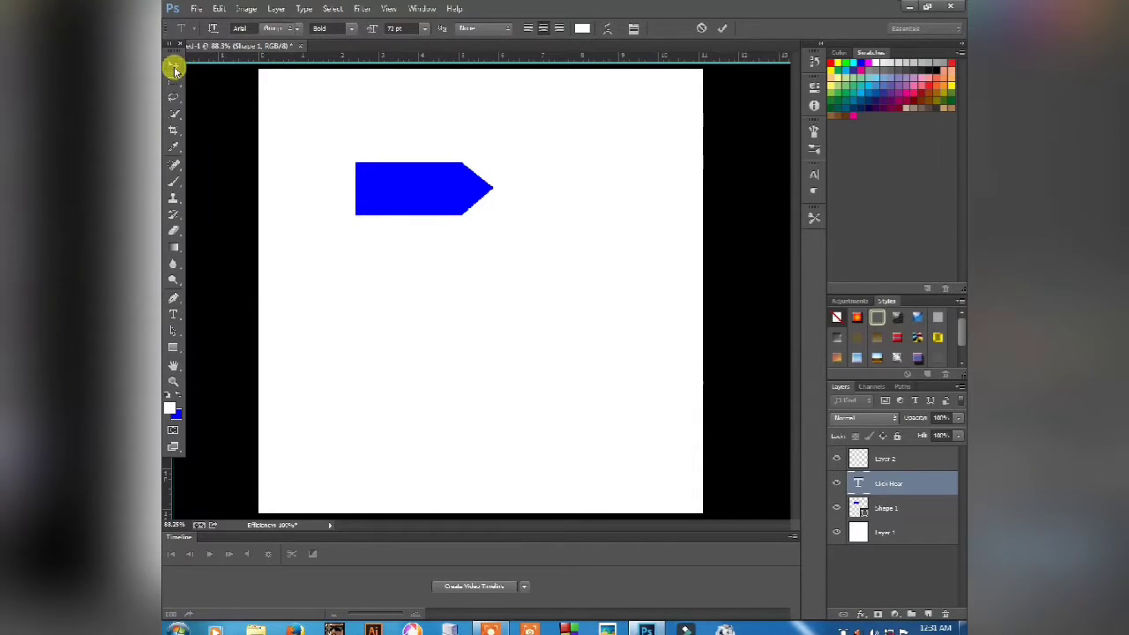
pyautogui.hotkey('ctrl', 't')
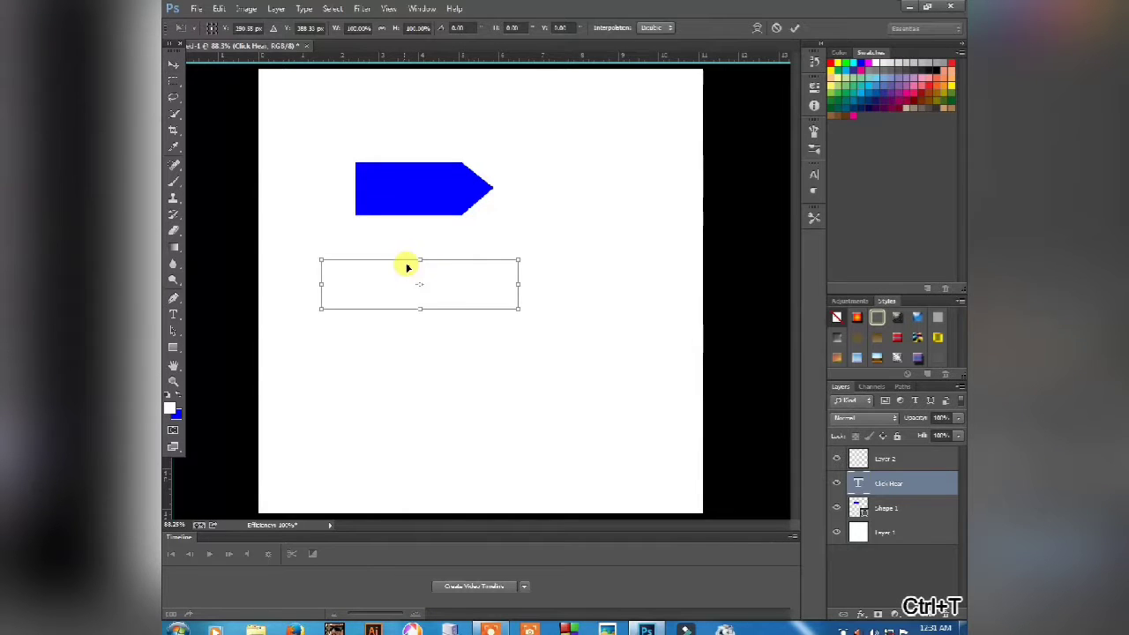
pyautogui.moveTo(458, 278); pyautogui.dragTo(468, 180)
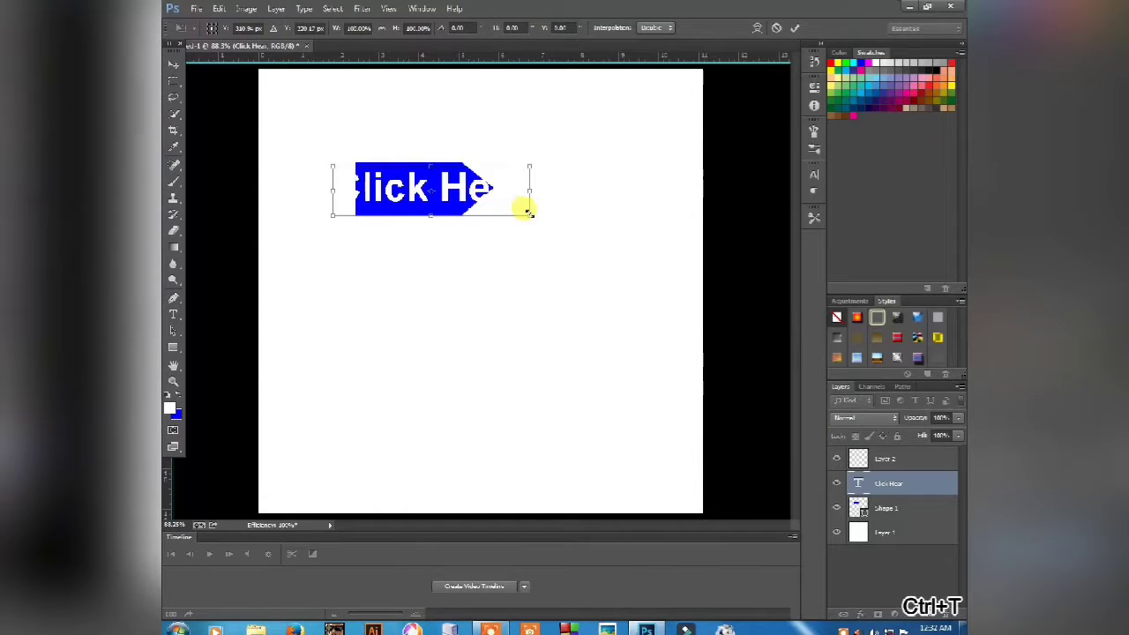
pyautogui.moveTo(524, 211); pyautogui.dragTo(490, 203)
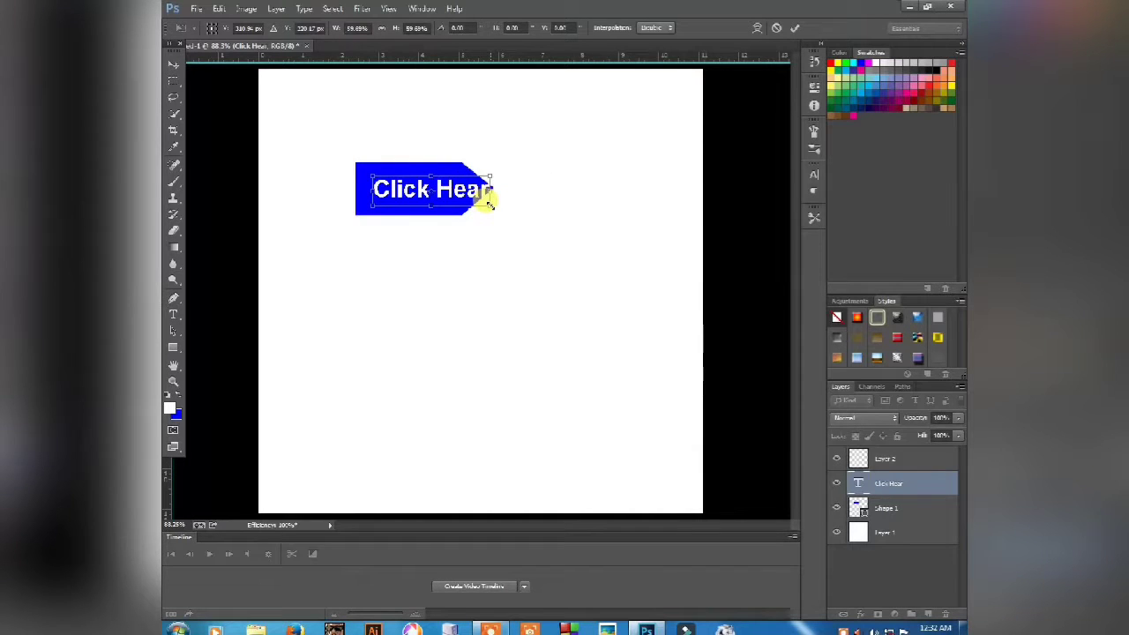
pyautogui.press('Left')
pyautogui.press('Left')
pyautogui.press('Left')
pyautogui.press('Left')
pyautogui.press('Left')
pyautogui.press('Left')
pyautogui.press('Left')
pyautogui.press('Left')
pyautogui.press('Left')
pyautogui.press('Left')
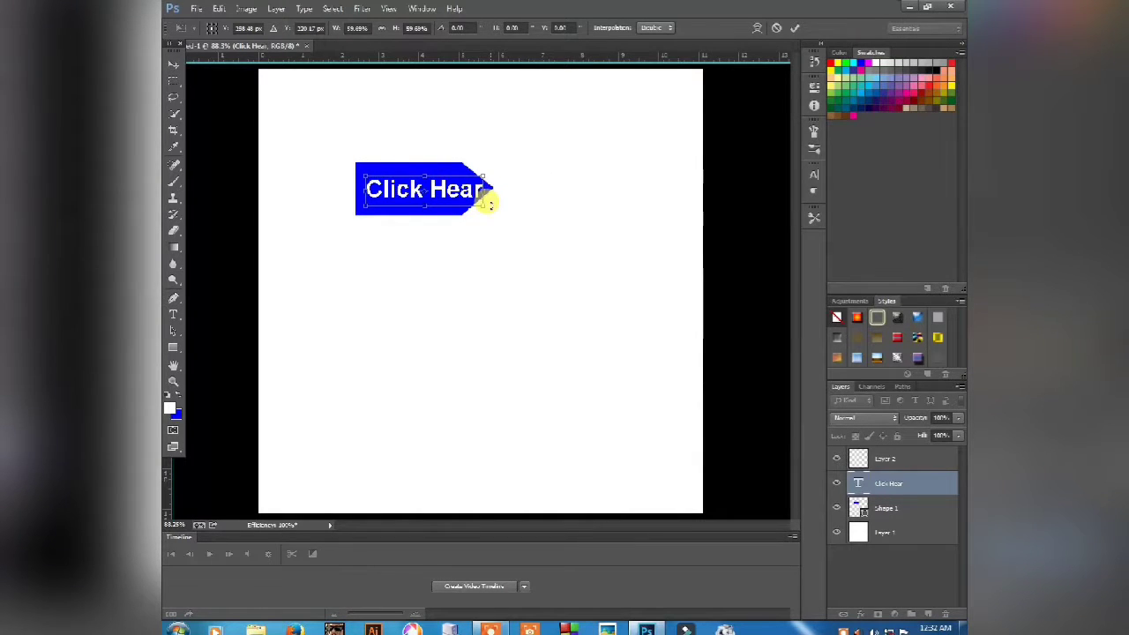
pyautogui.press('Left')
pyautogui.press('Up')
pyautogui.press('Left')
pyautogui.press('Left')
pyautogui.press('Return')
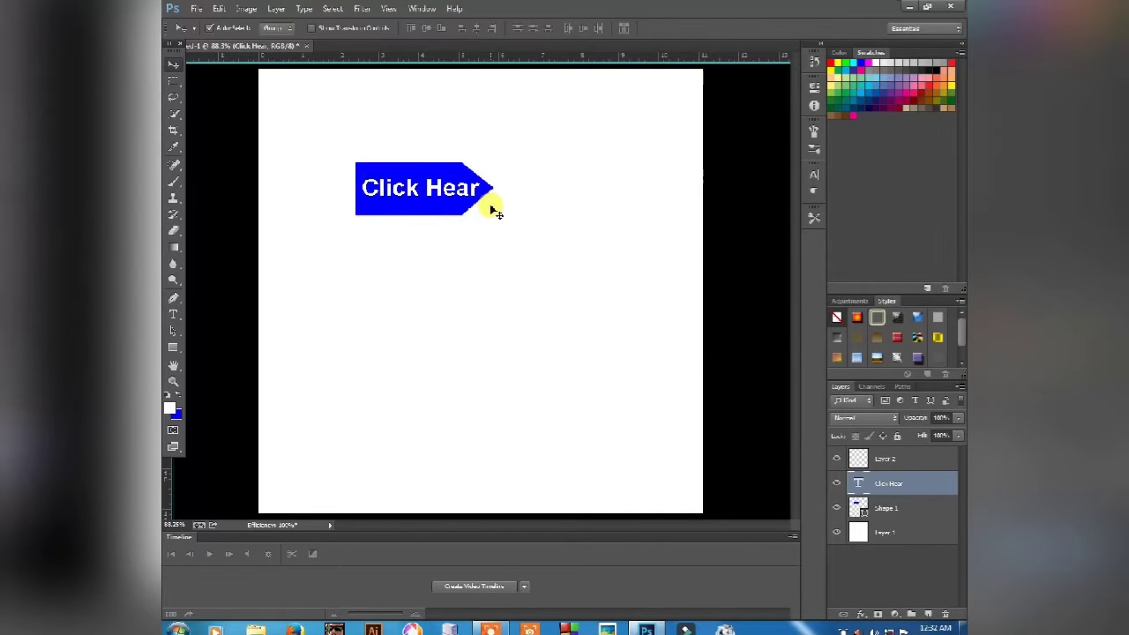
pyautogui.press('Left')
pyautogui.press('Down')
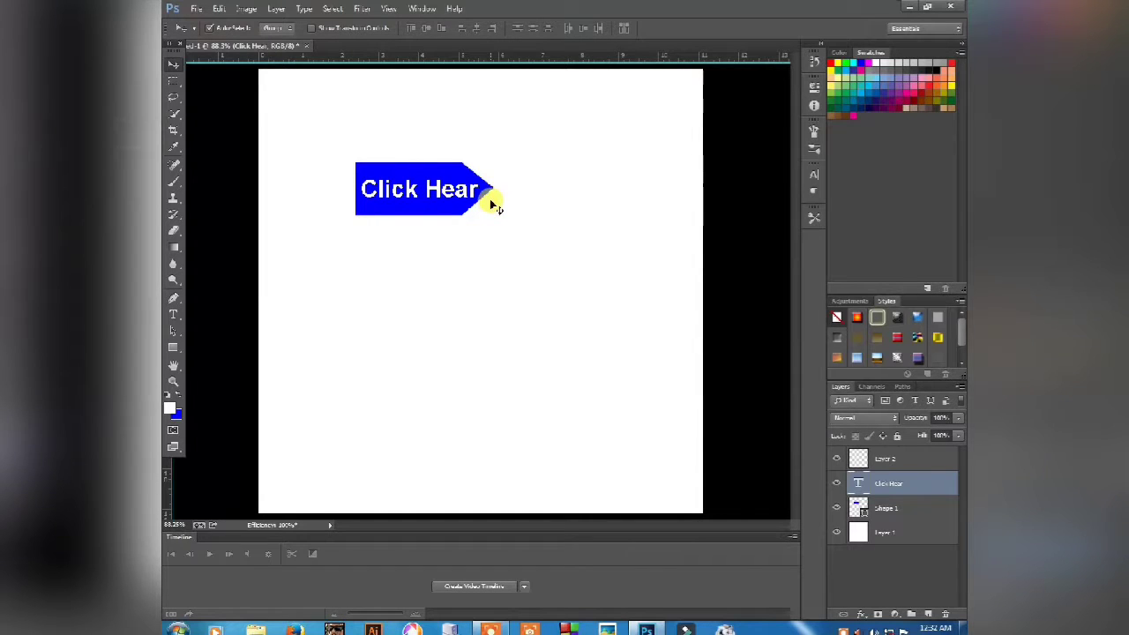
# Add a black outside Stroke layer style to the Click Hear text.
pyautogui.click(861, 614)
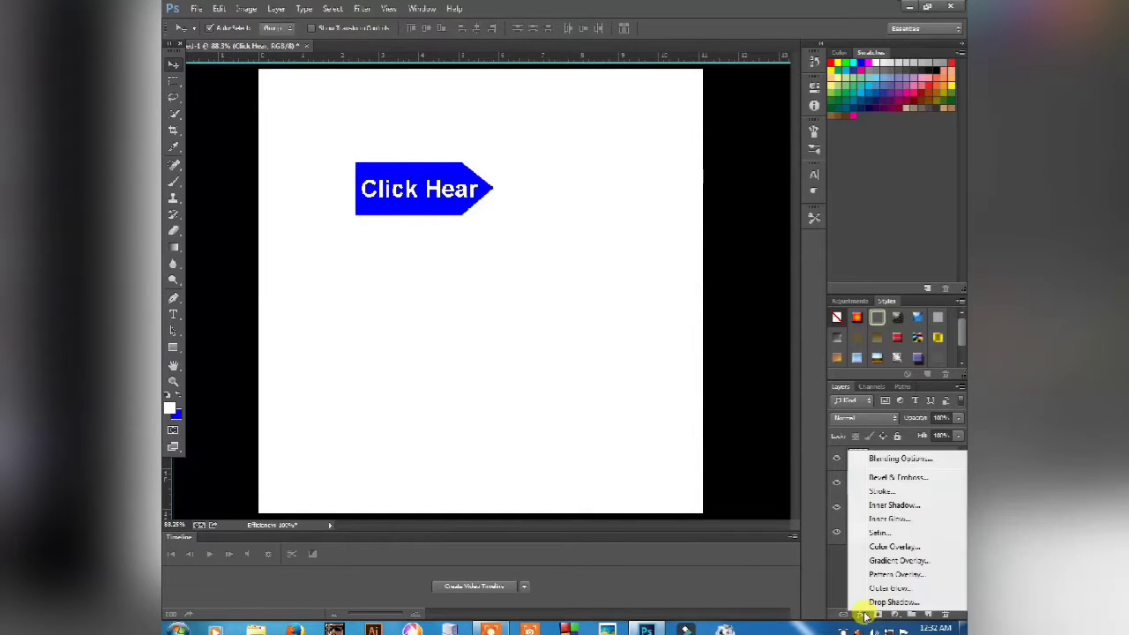
pyautogui.click(880, 490)
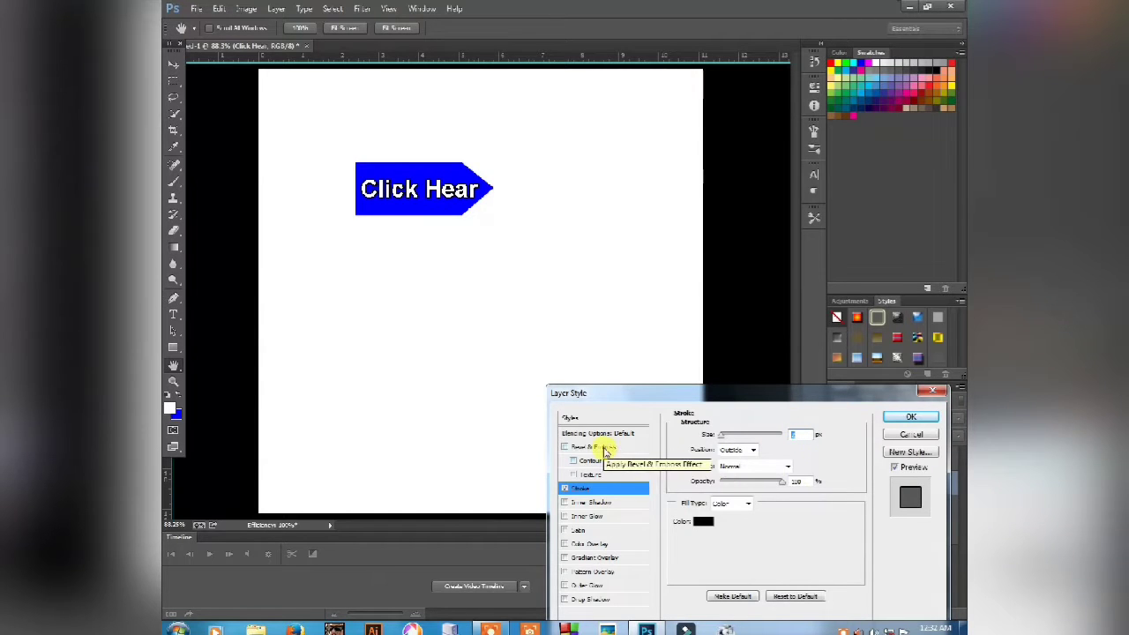
pyautogui.click(913, 417)
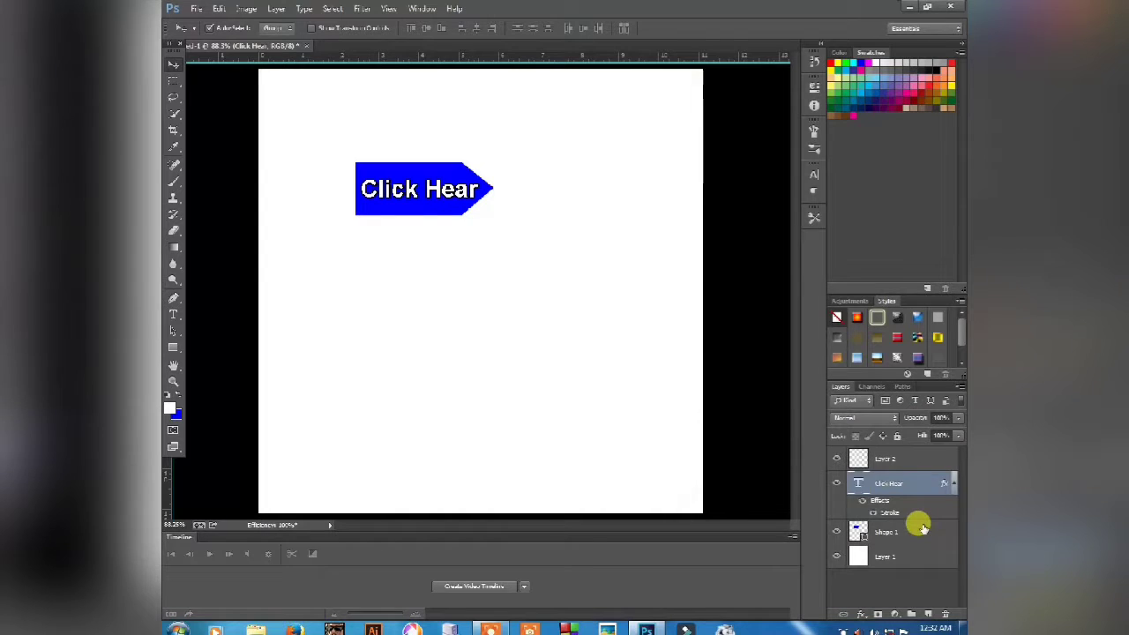
# Apply Bevel & Emboss with Contour ticked to the Shape 1 arrow layer.
pyautogui.click(920, 527)
pyautogui.click(860, 613)
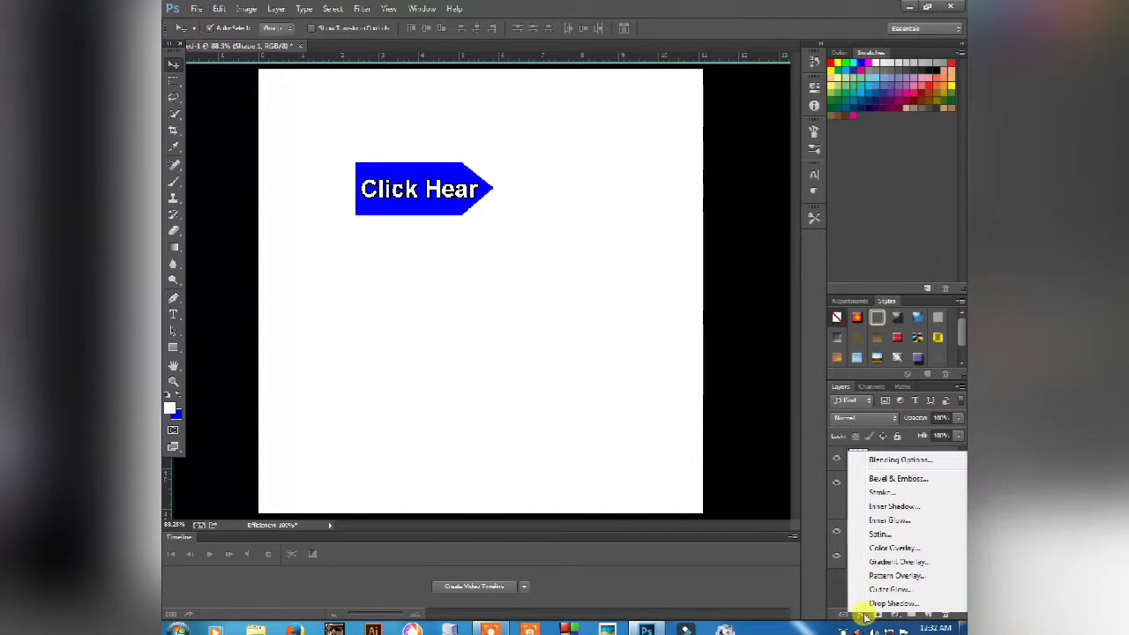
pyautogui.click(896, 481)
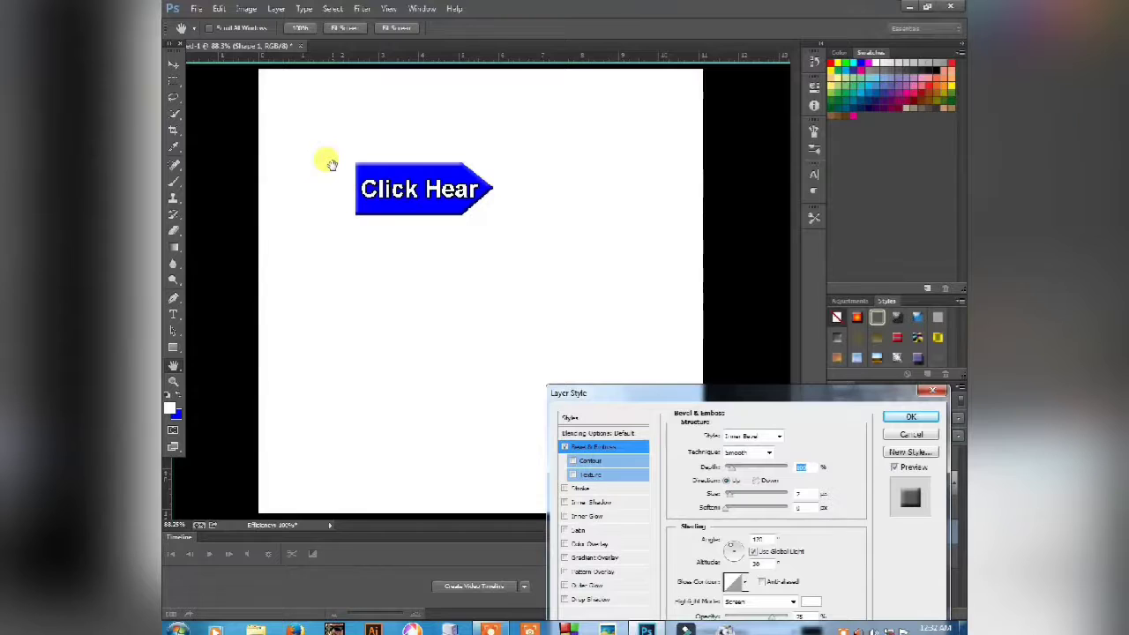
pyautogui.hotkey('ctrl', 'space')
pyautogui.moveTo(332, 160); pyautogui.dragTo(462, 201)
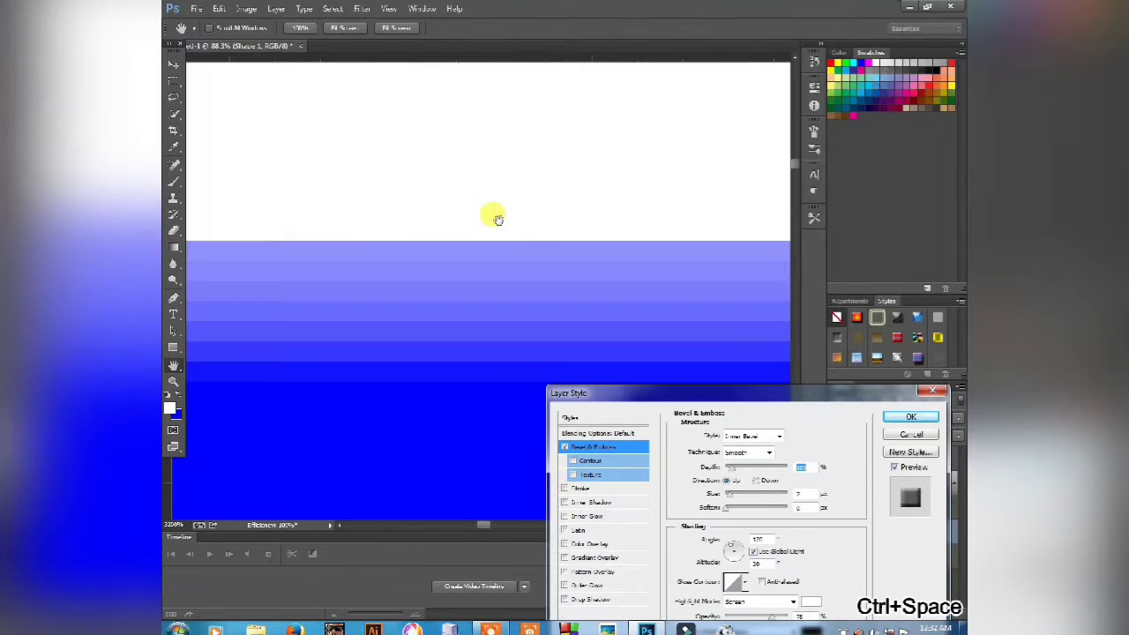
pyautogui.hotkey('ctrl', '-')
pyautogui.hotkey('ctrl', '-')
pyautogui.hotkey('ctrl', '-')
pyautogui.hotkey('ctrl', '-')
pyautogui.hotkey('ctrl', '-')
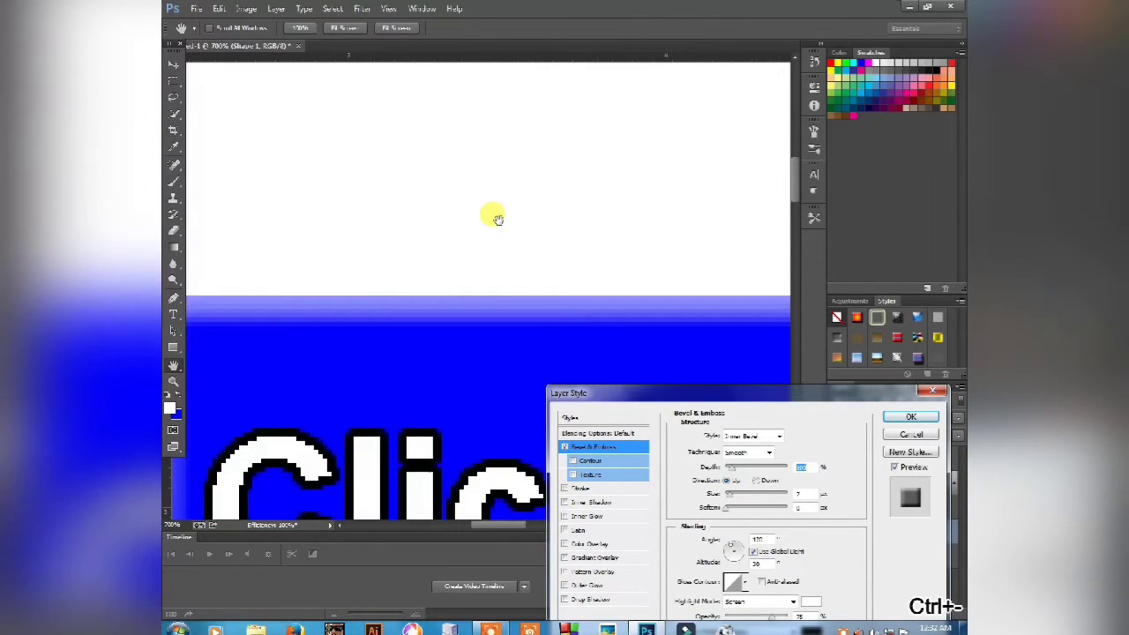
pyautogui.hotkey('ctrl', '-')
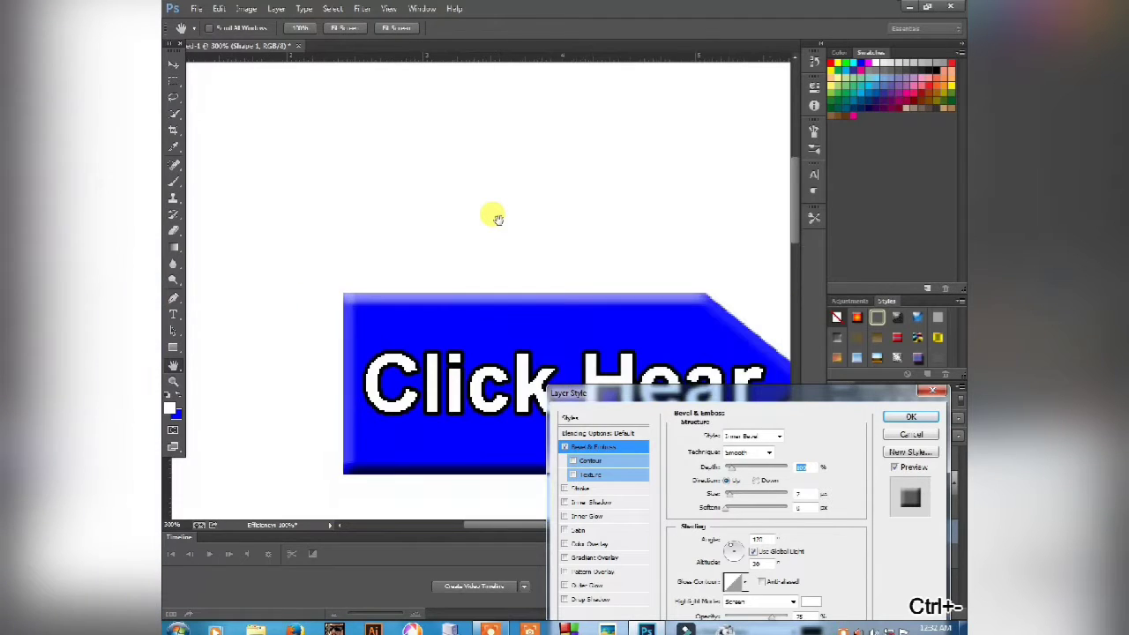
pyautogui.hotkey('ctrl', '0')
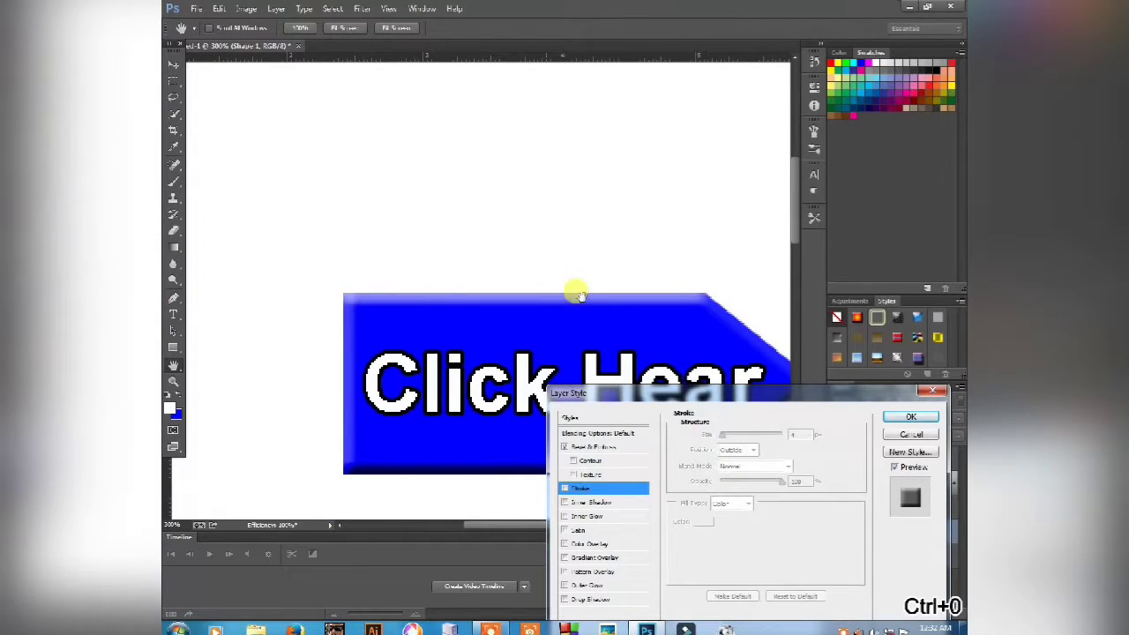
pyautogui.click(606, 462)
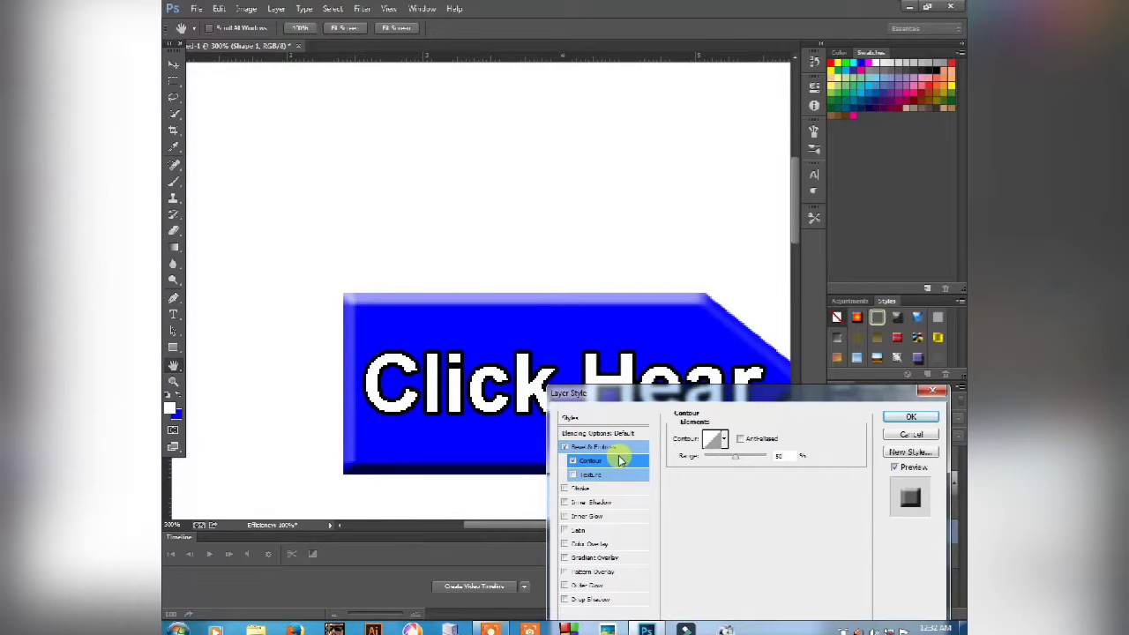
pyautogui.click(911, 416)
pyautogui.hotkey('ctrl', '0')
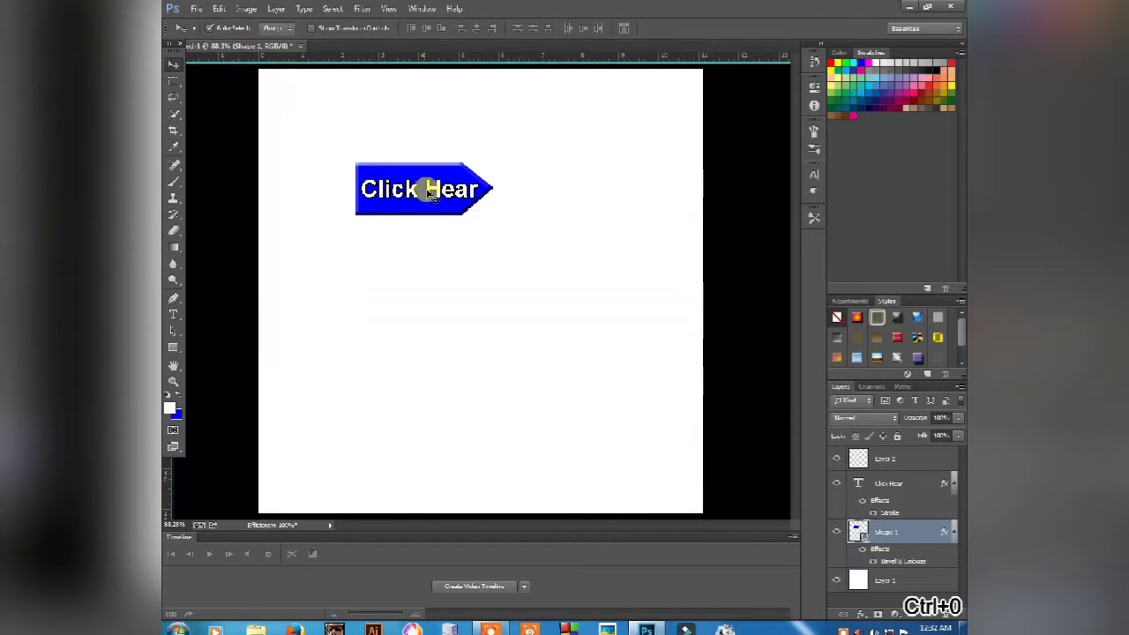
pyautogui.keyDown('shift'); pyautogui.click(893, 483); pyautogui.keyUp('shift')
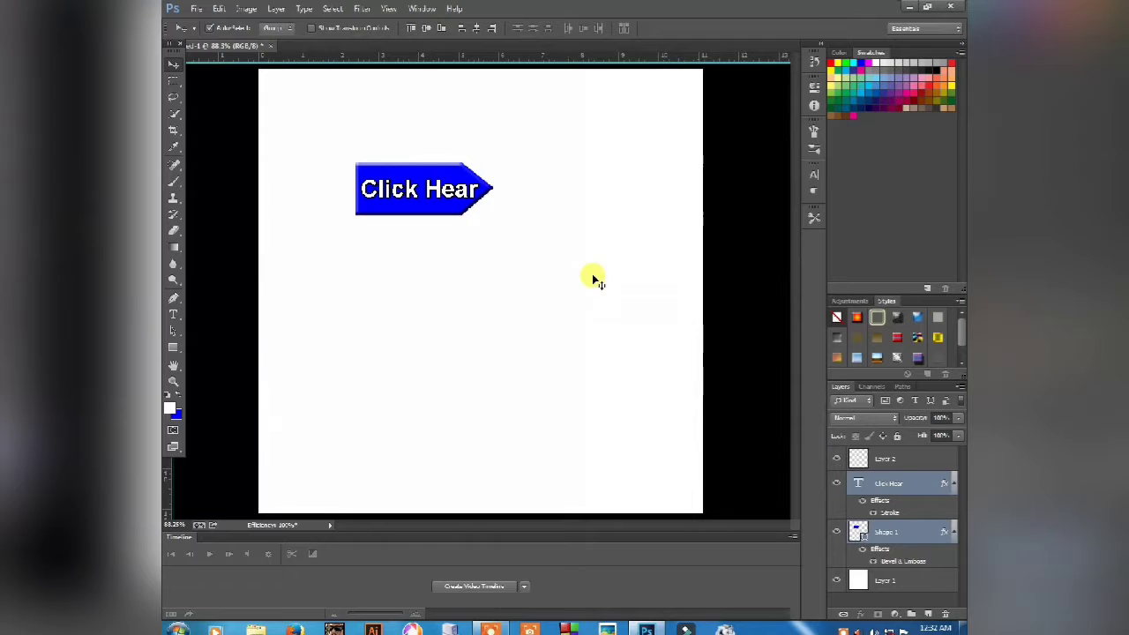
# Alt-drag the text and arrow together into eight copies forming two columns and four rows.
pyautogui.moveTo(438, 192); pyautogui.dragTo(597, 117)
pyautogui.moveTo(532, 198); pyautogui.dragTo(516, 347)
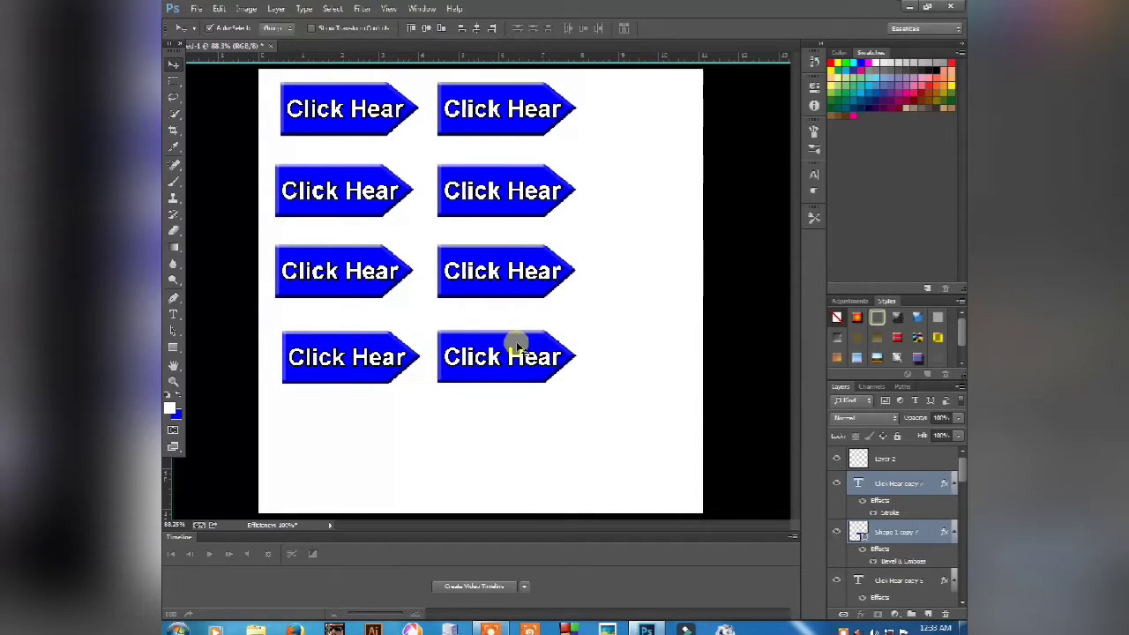
pyautogui.click(904, 482)
# Give the last arrow copy, the bottom-right button, a red Color Overlay.
pyautogui.click(917, 530)
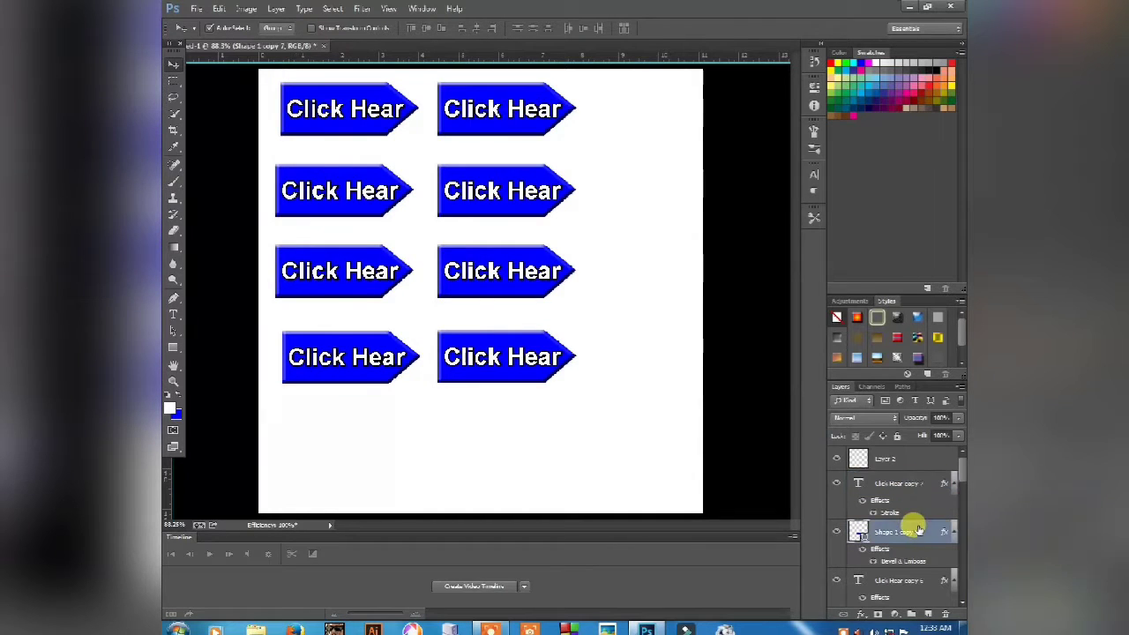
pyautogui.click(861, 613)
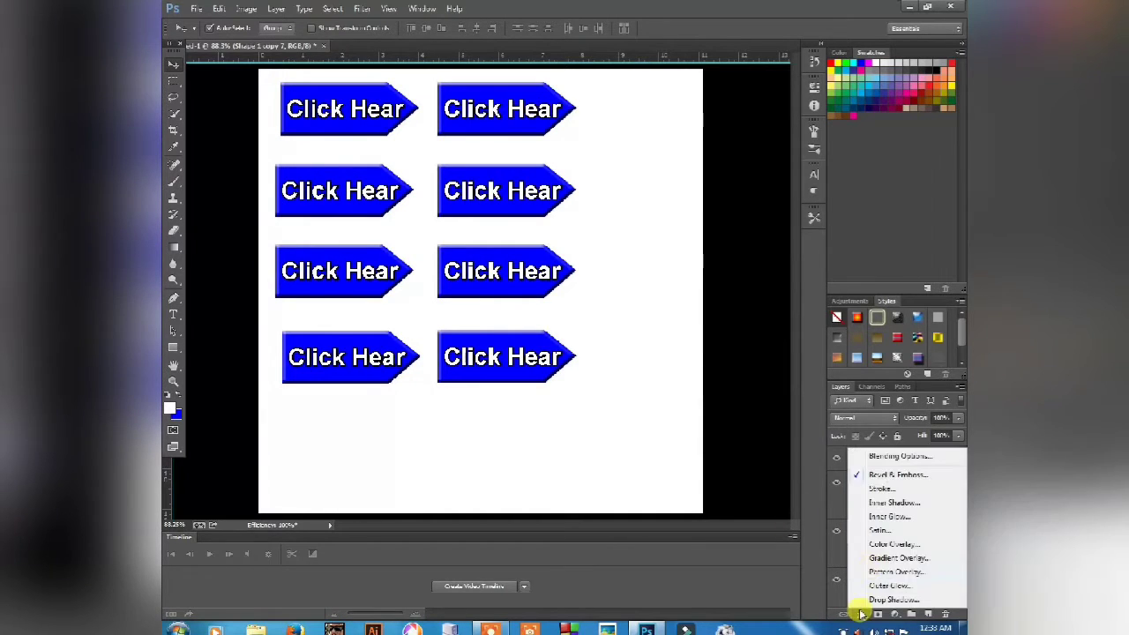
pyautogui.click(886, 544)
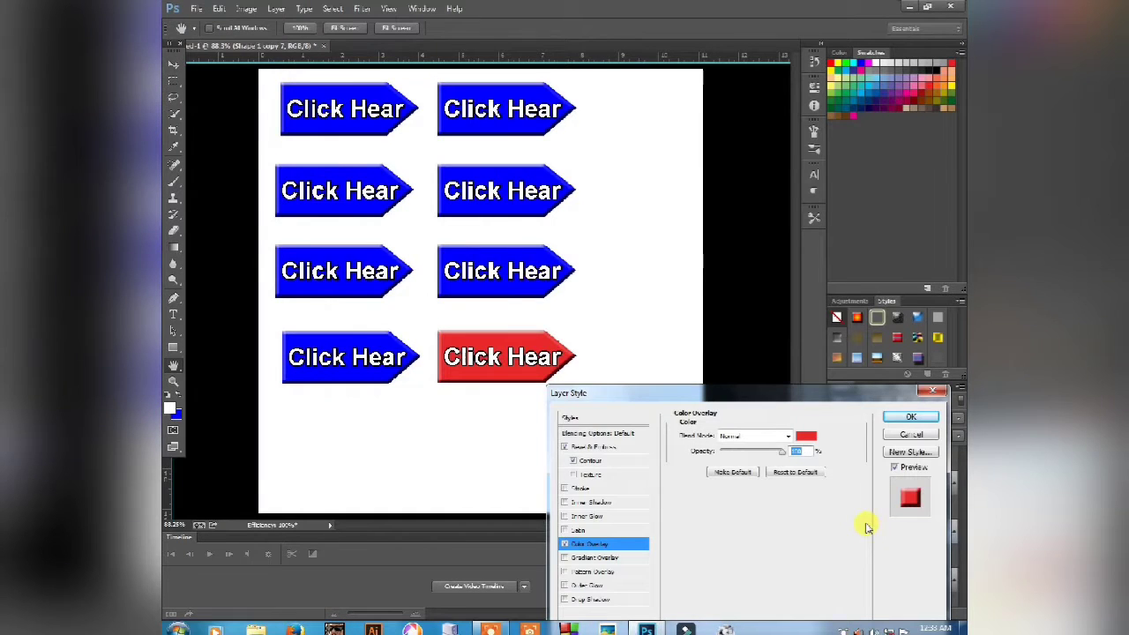
pyautogui.click(901, 417)
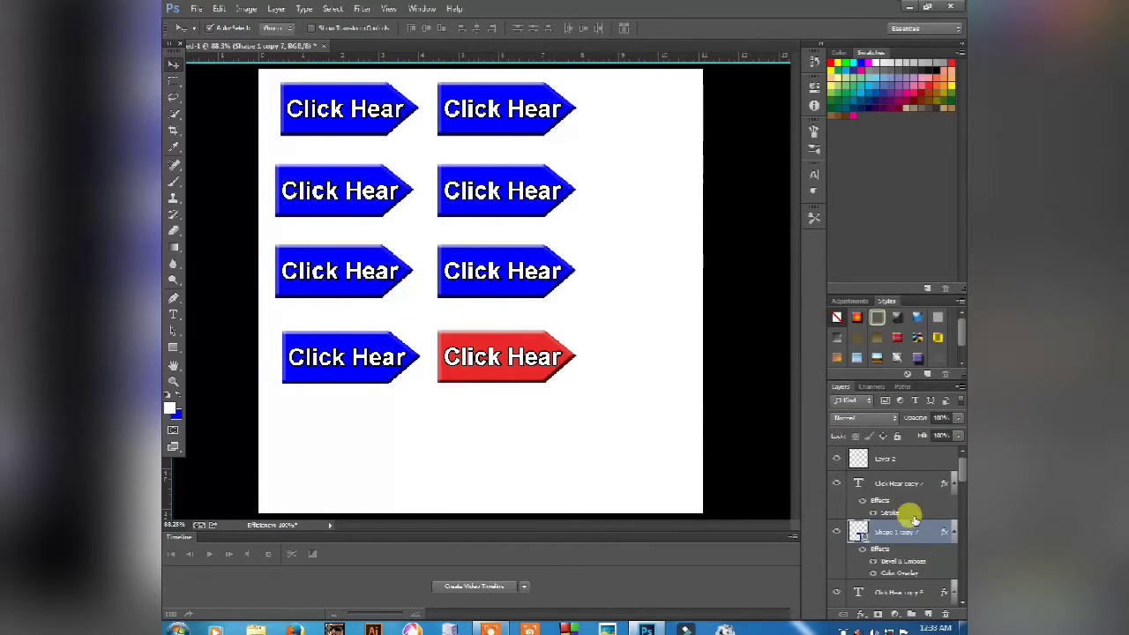
# Add a Color Overlay to Shape 1 copy 6 and set its colour to pink.
pyautogui.scroll(-1, 911, 540)
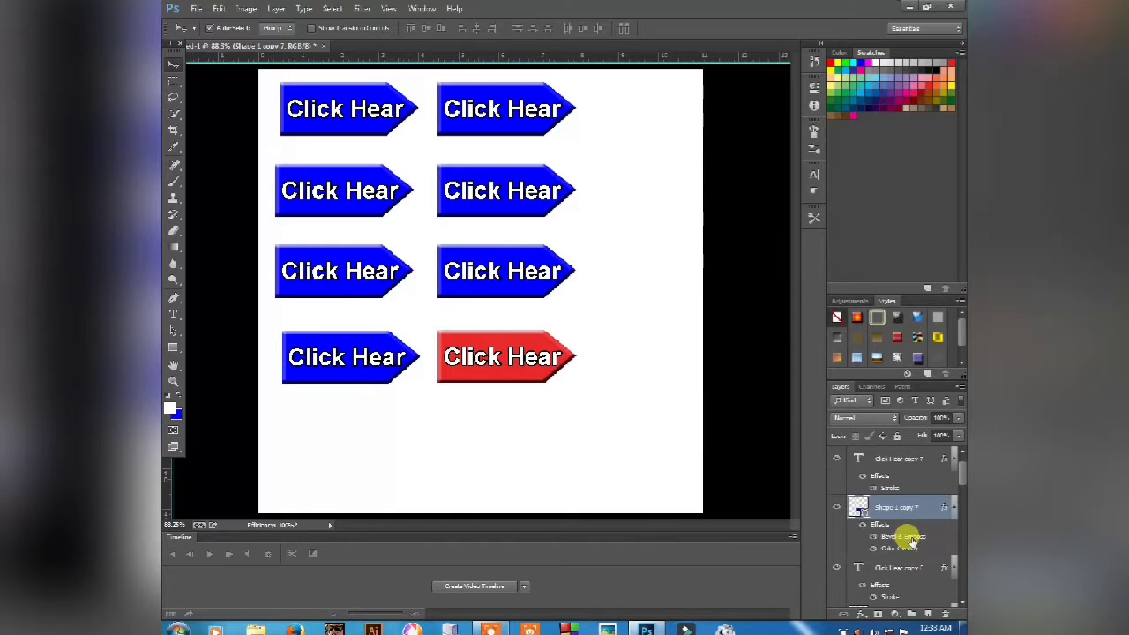
pyautogui.scroll(-3, 908, 538)
pyautogui.click(896, 543)
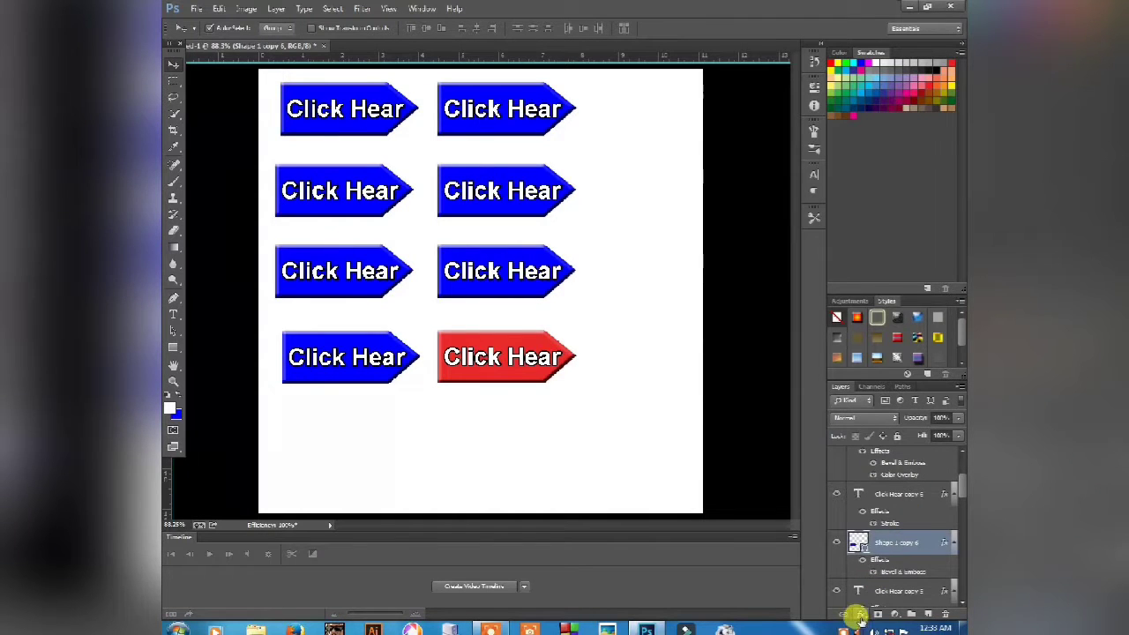
pyautogui.click(860, 614)
pyautogui.click(886, 562)
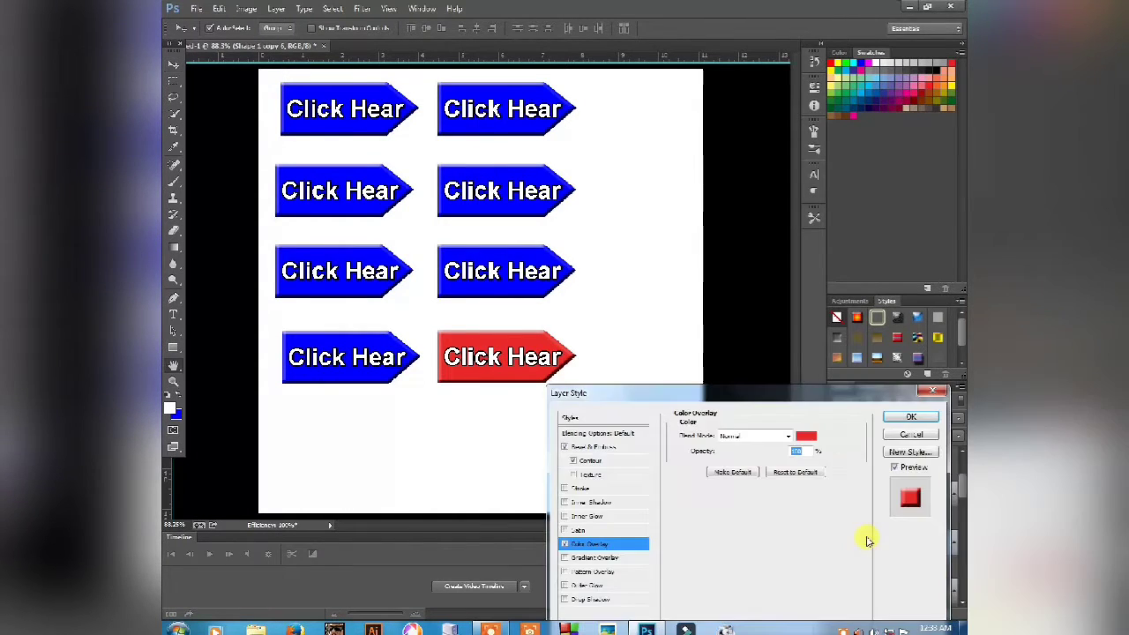
pyautogui.click(806, 437)
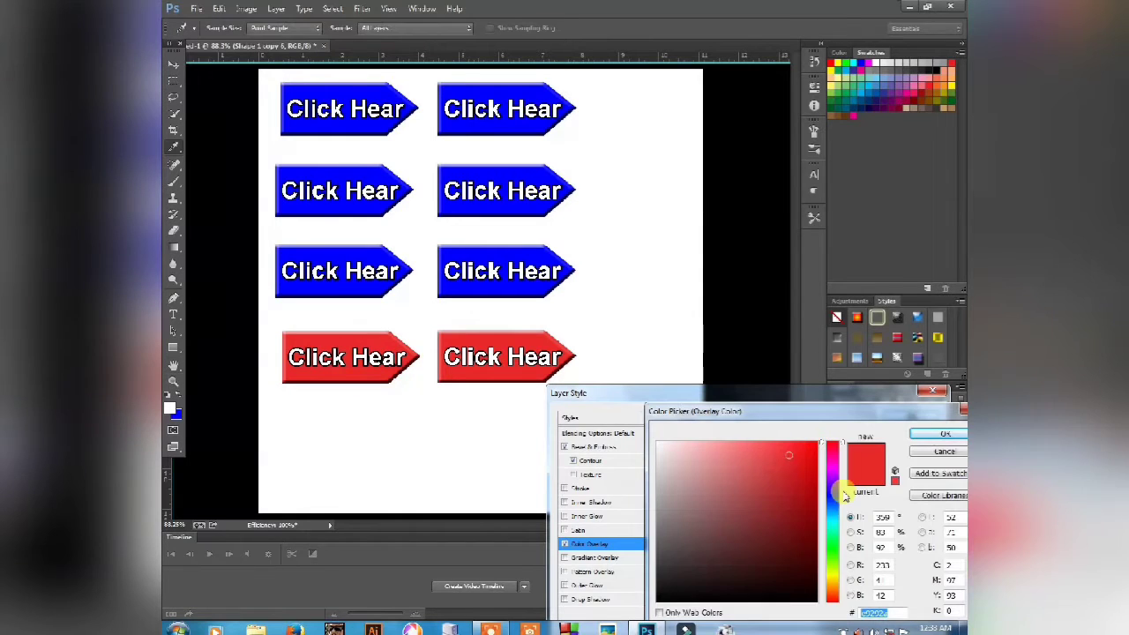
pyautogui.moveTo(834, 448)
pyautogui.mouseDown()
pyautogui.moveTo(823, 460)
pyautogui.moveTo(801, 441)
pyautogui.moveTo(813, 438)
pyautogui.mouseUp()
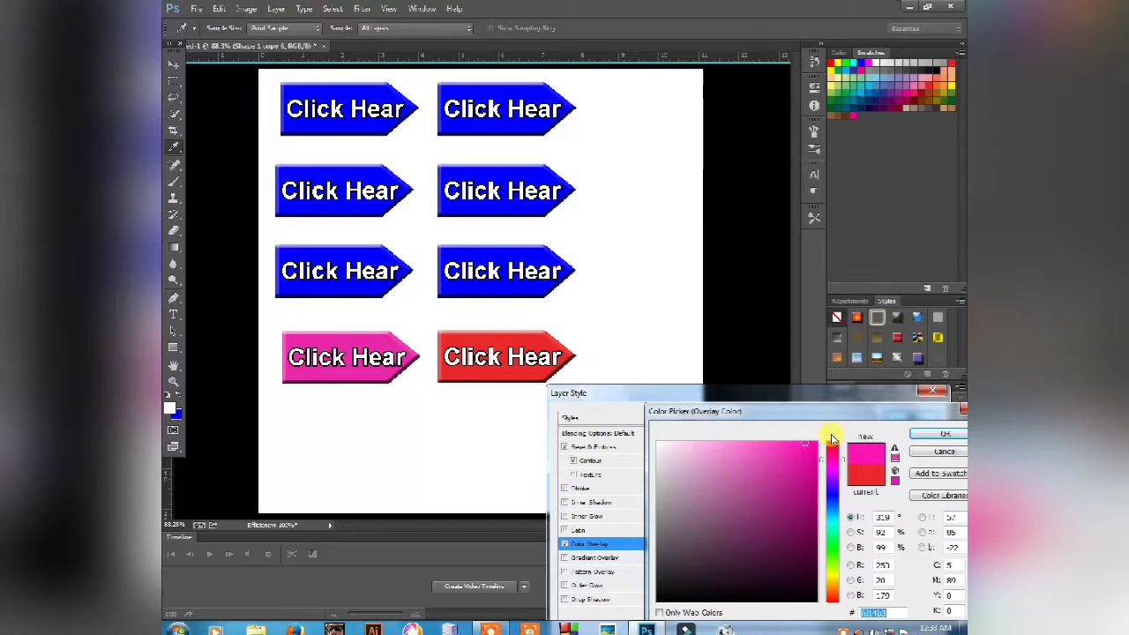
pyautogui.click(926, 436)
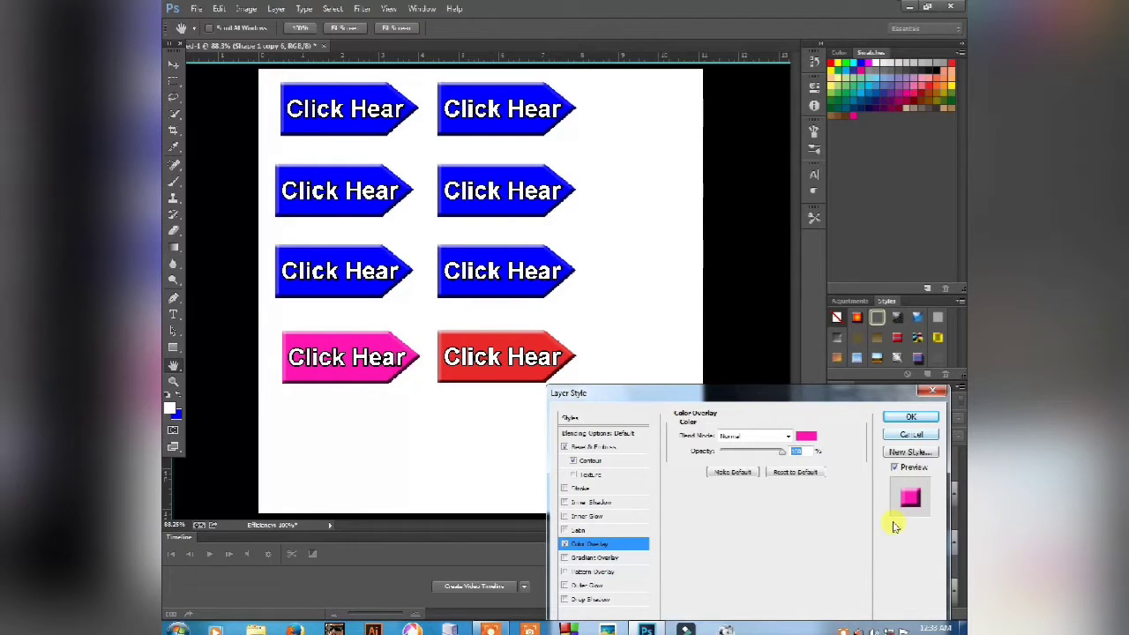
pyautogui.click(908, 417)
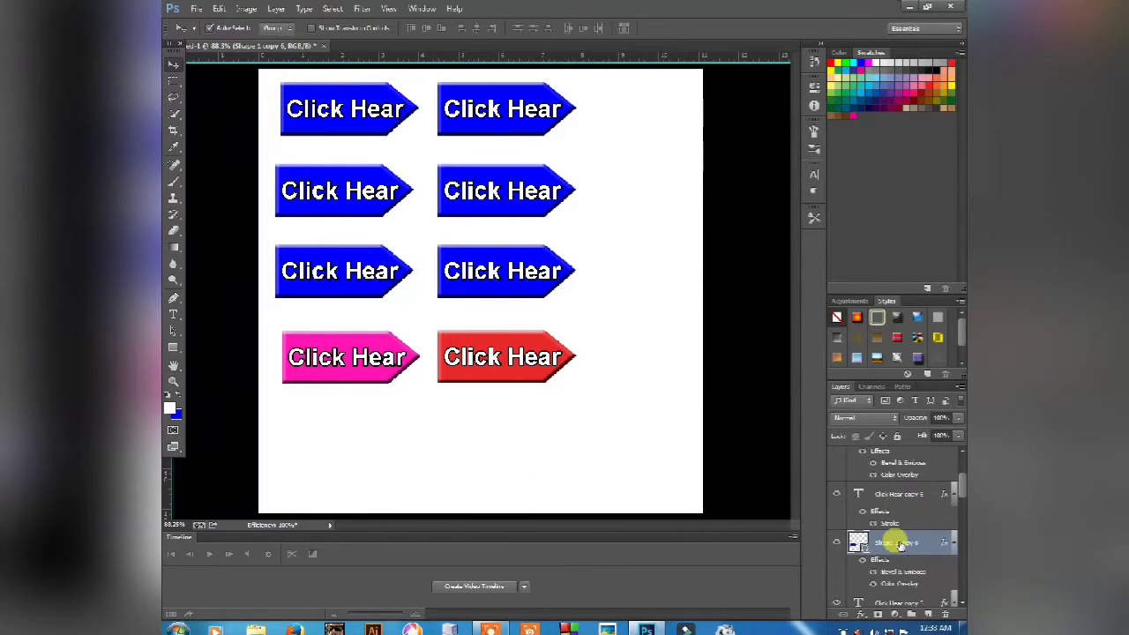
# Give Shape 1 copy 5 a bright, fully saturated cyan Color Overlay.
pyautogui.scroll(-2, 903, 569)
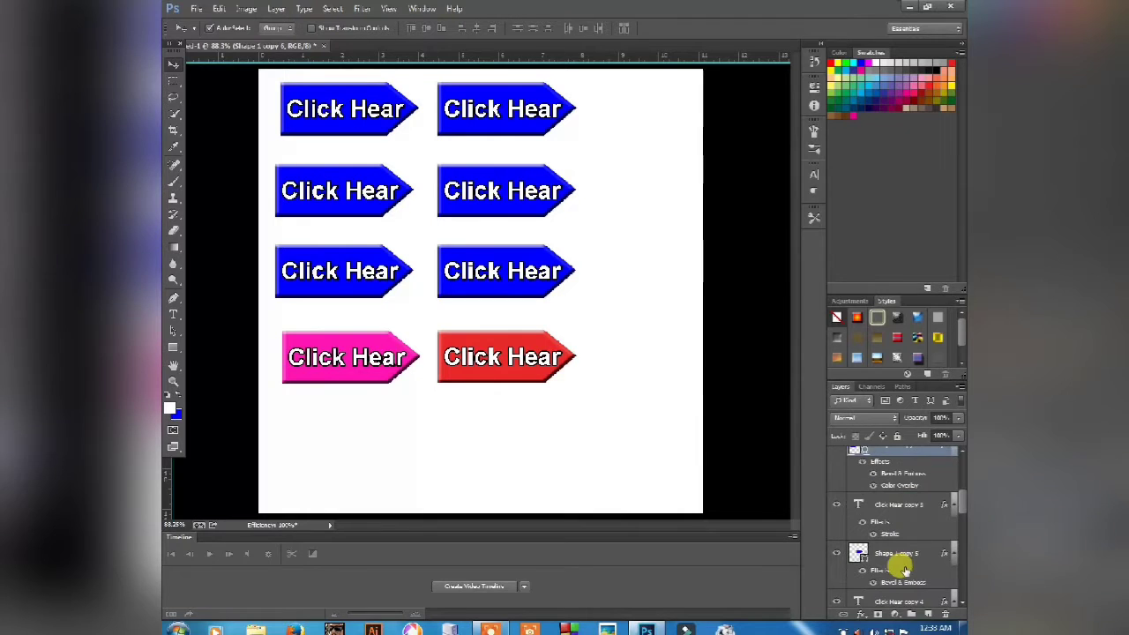
pyautogui.click(894, 553)
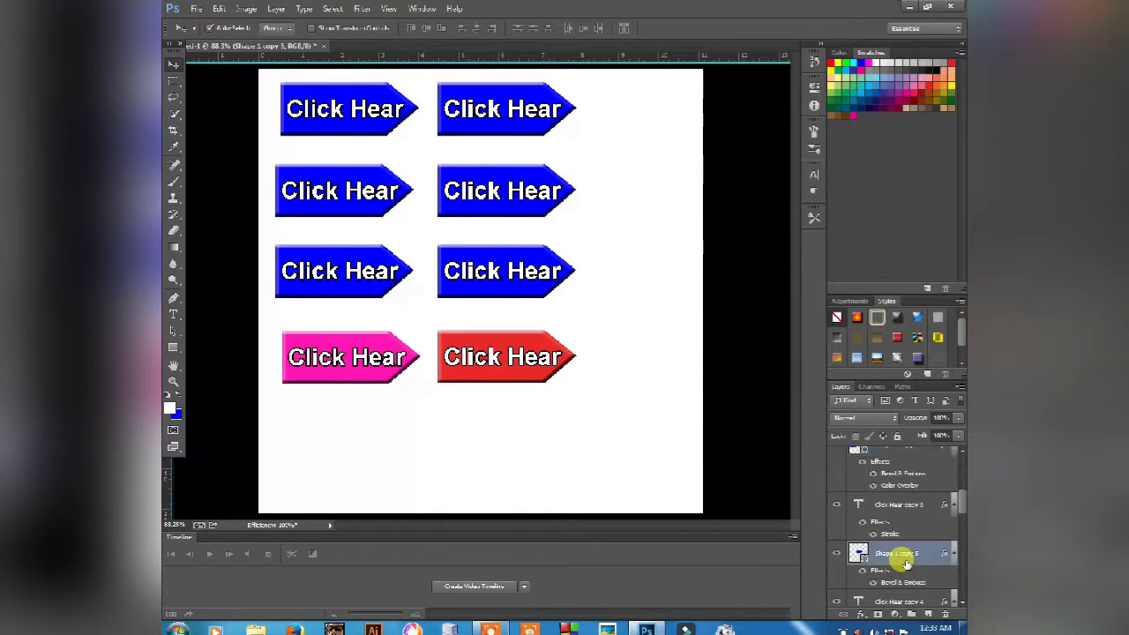
pyautogui.click(862, 612)
pyautogui.click(892, 547)
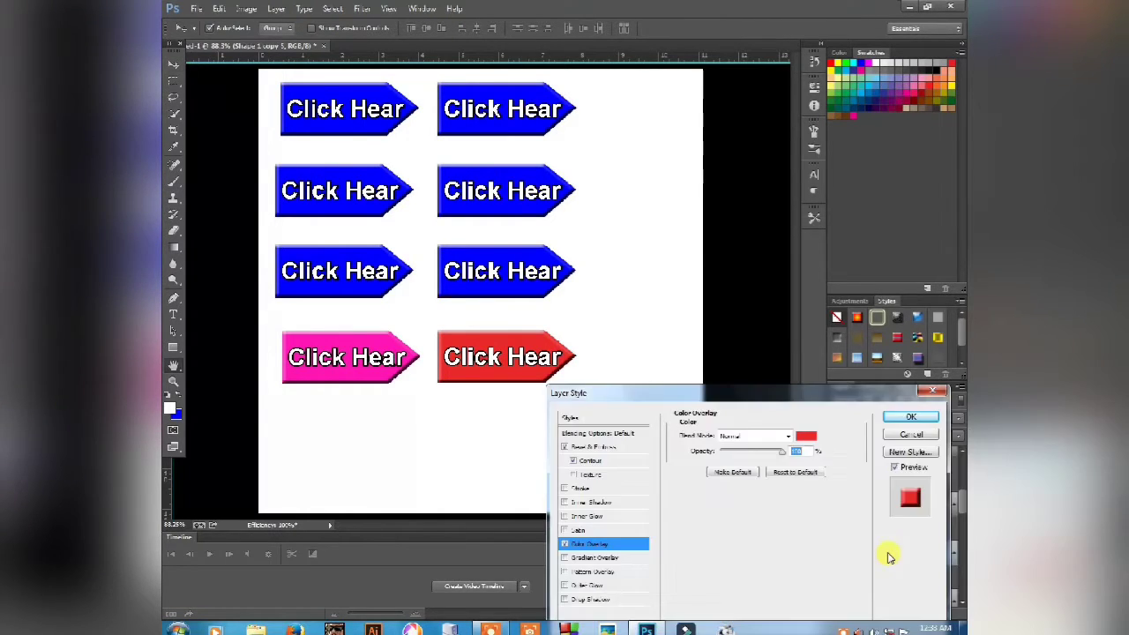
pyautogui.click(803, 436)
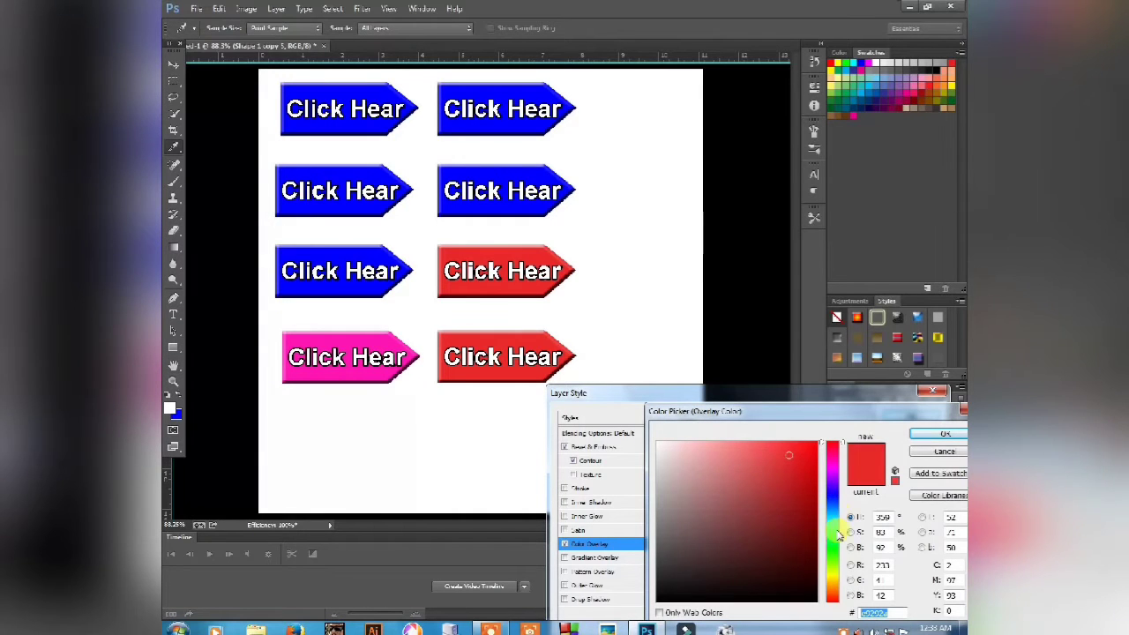
pyautogui.click(835, 497)
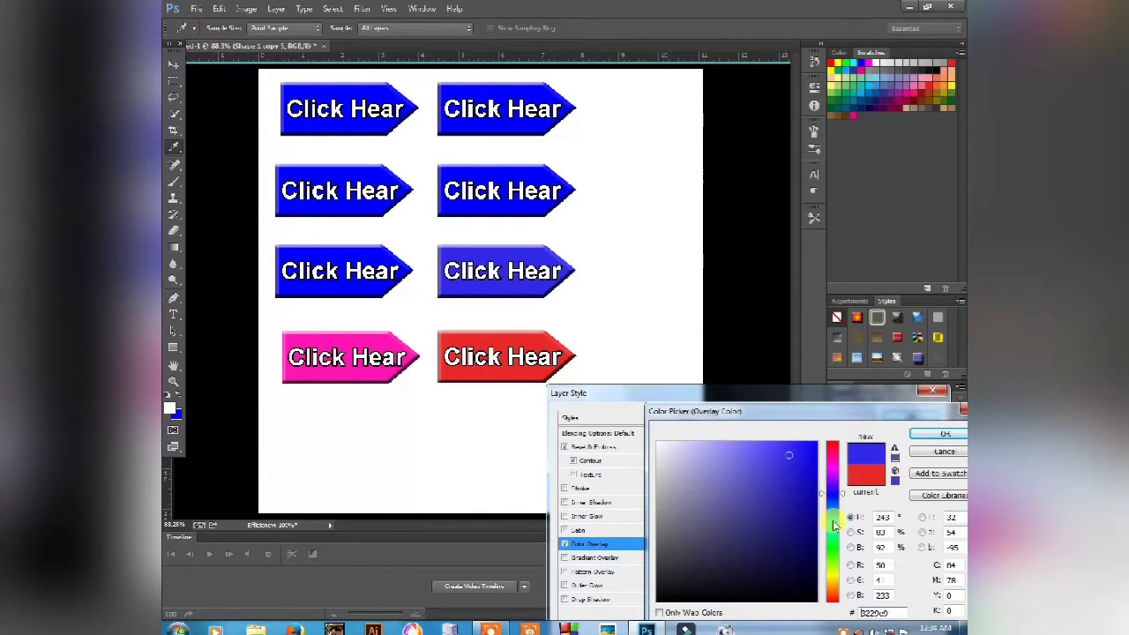
pyautogui.click(834, 524)
pyautogui.click(813, 443)
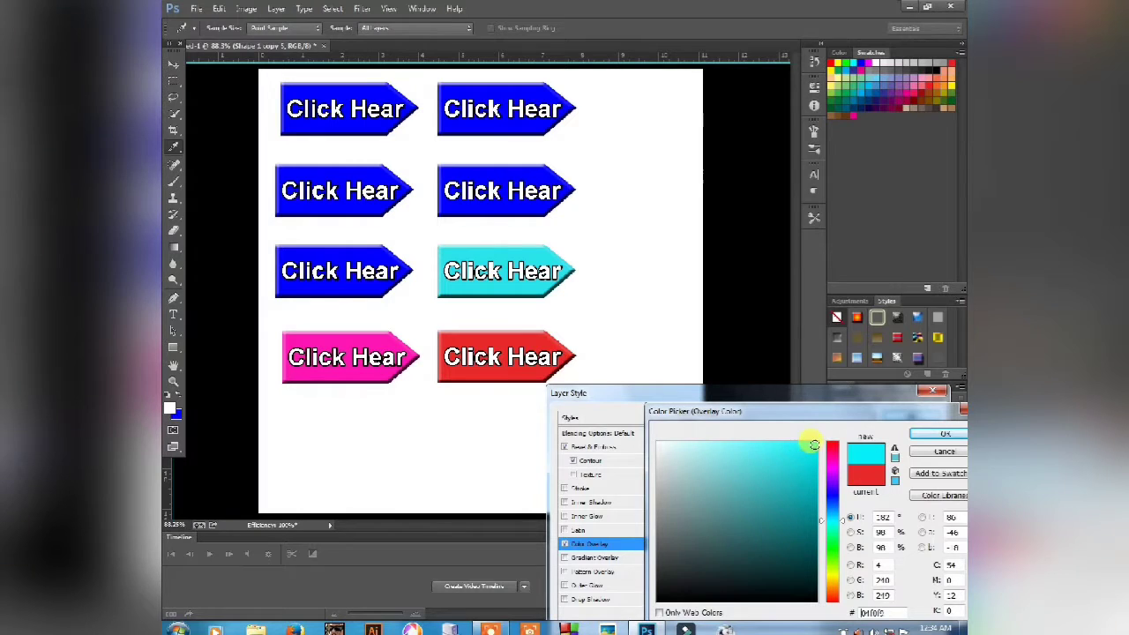
pyautogui.click(925, 432)
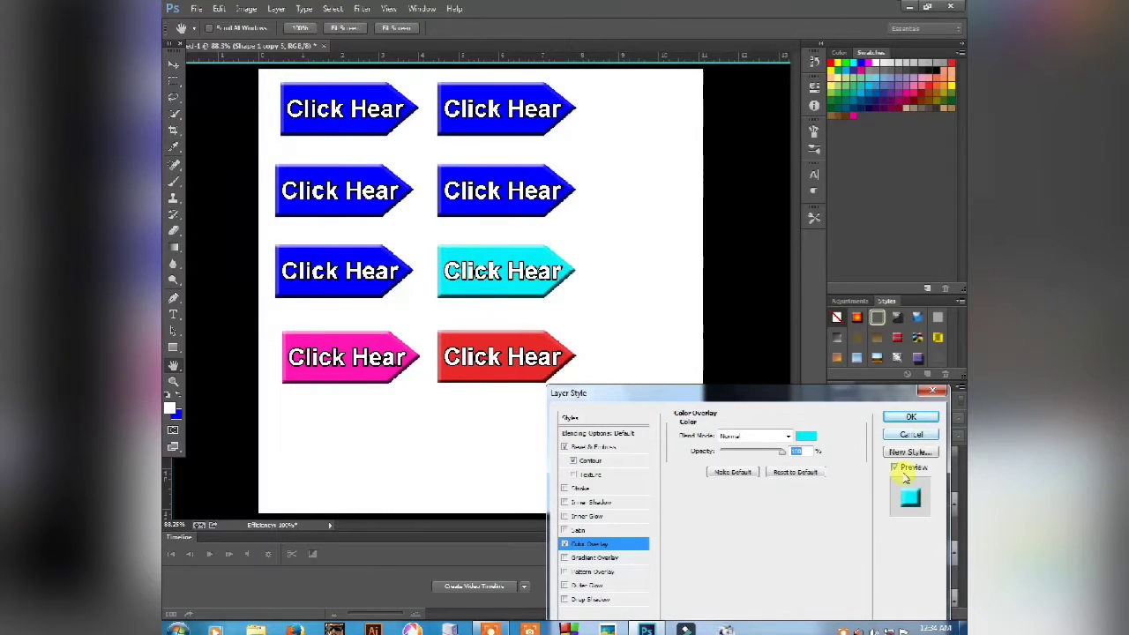
pyautogui.click(912, 418)
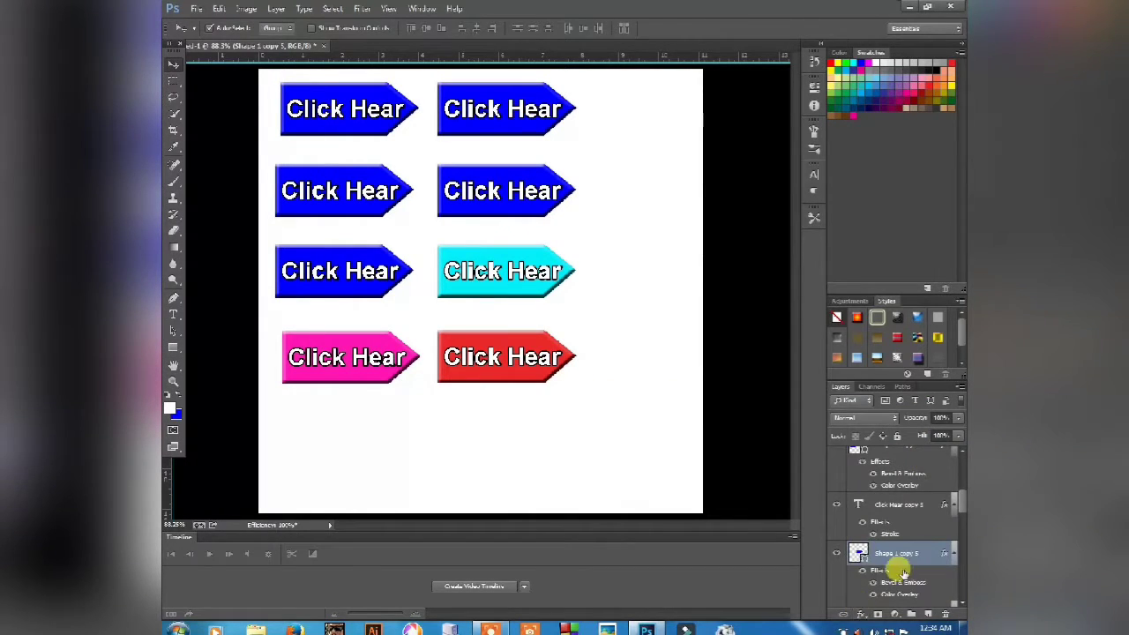
# Select the Shape 1 copy 4 layer and bring up its layer effects list.
pyautogui.scroll(-2, 901, 571)
pyautogui.click(901, 565)
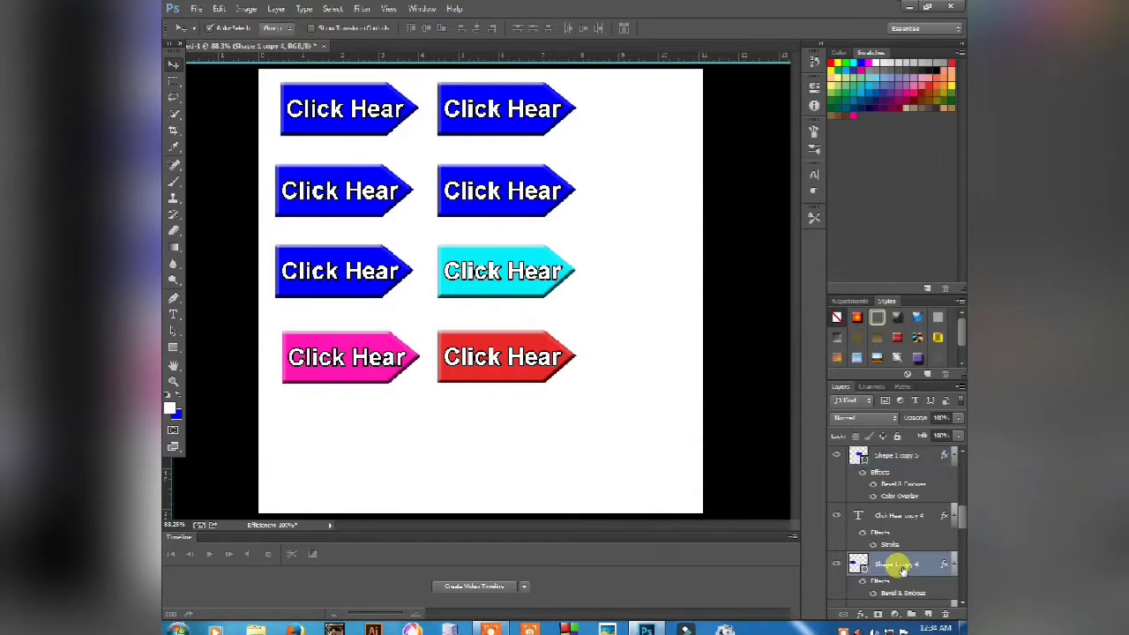
pyautogui.click(862, 613)
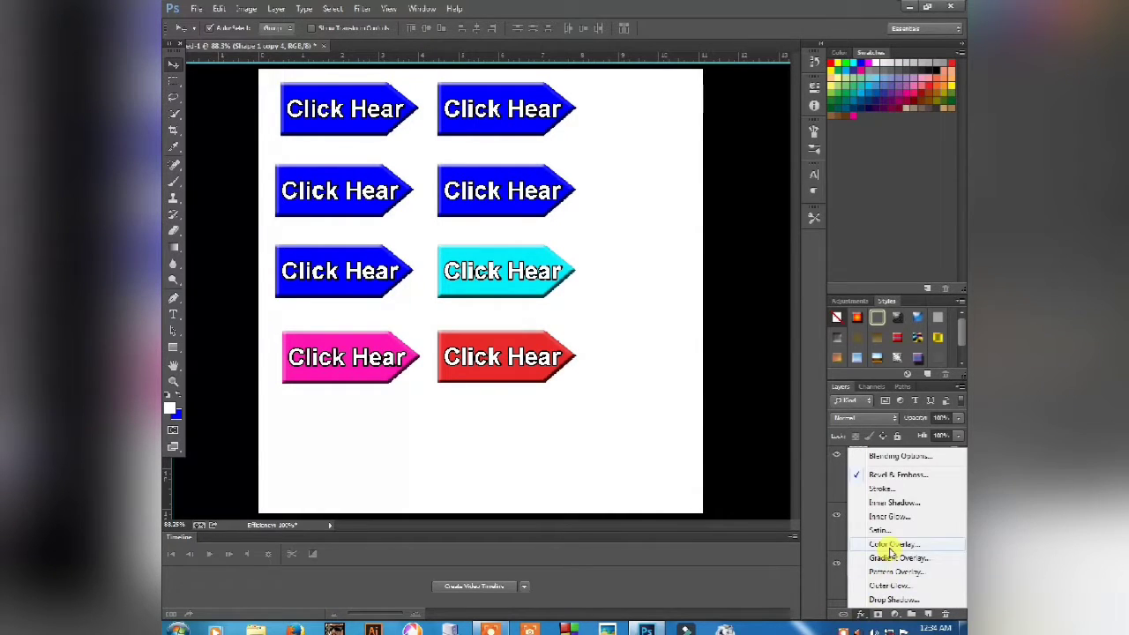
# Apply a bright green Color Overlay to the left third-row button (Shape 1 copy 4).
pyautogui.click(889, 547)
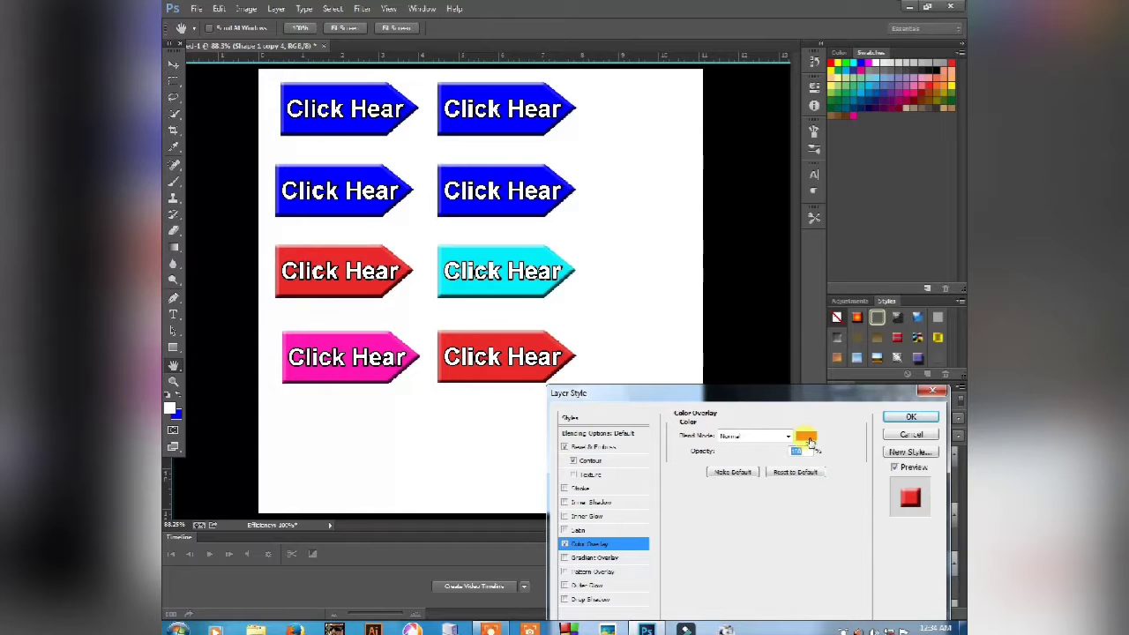
pyautogui.click(805, 436)
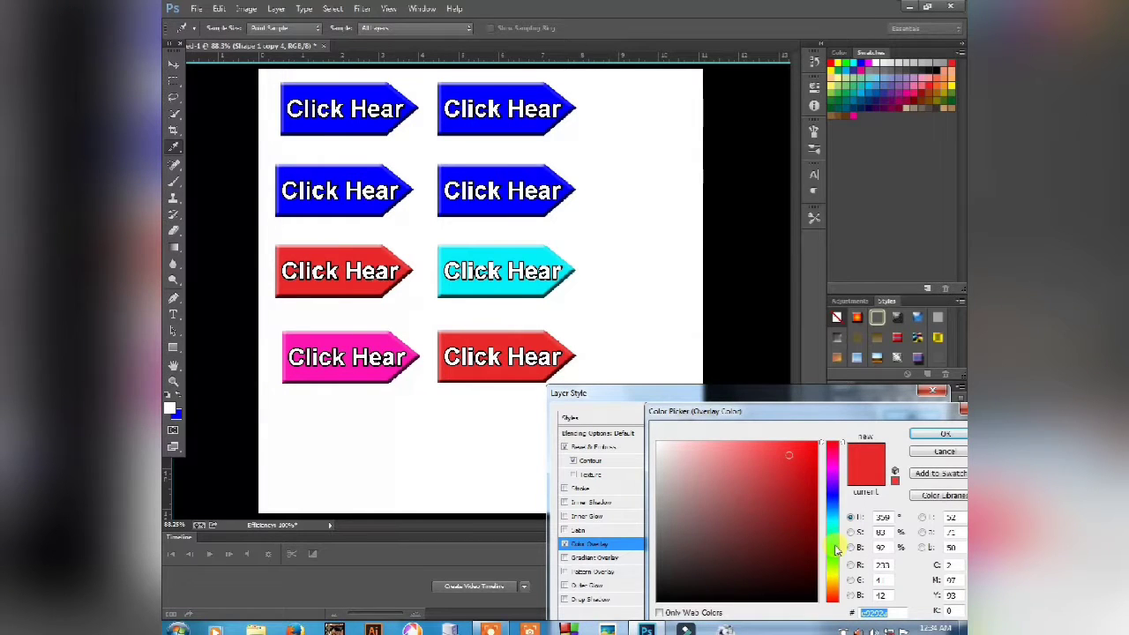
pyautogui.click(833, 547)
pyautogui.click(814, 445)
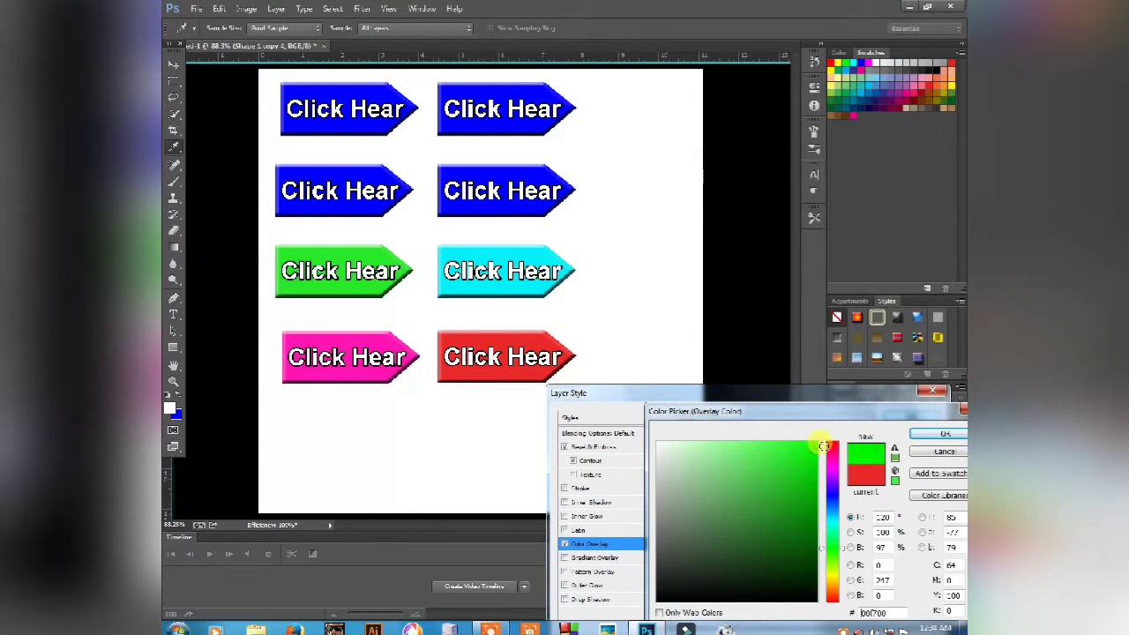
pyautogui.click(915, 434)
pyautogui.click(912, 416)
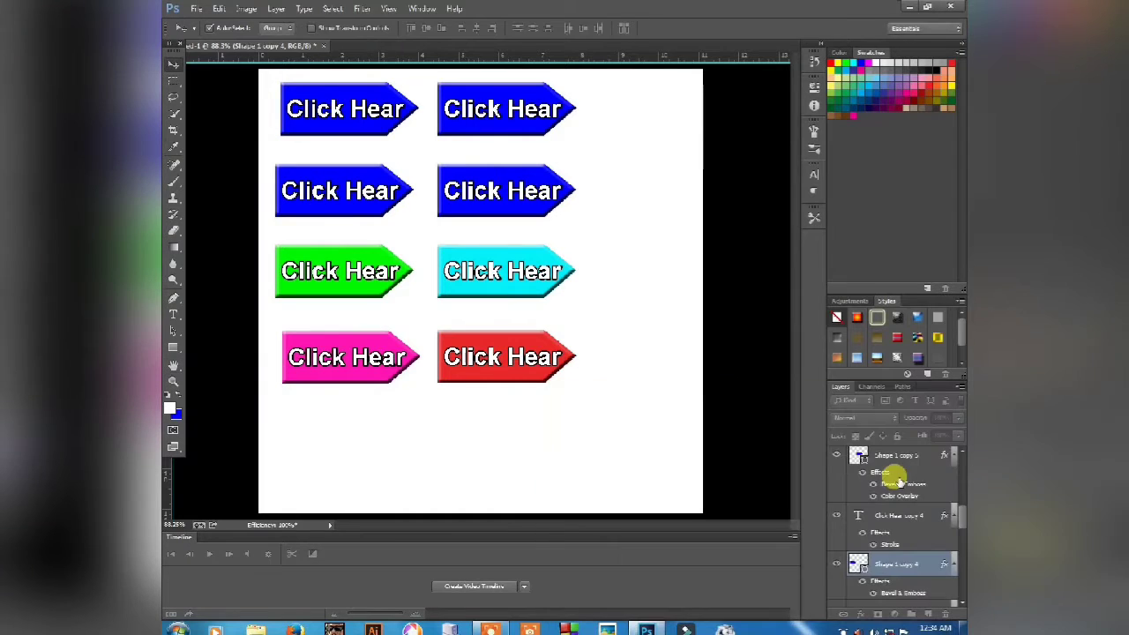
# Give Shape 1 copy 3 a bright yellow Color Overlay.
pyautogui.scroll(-2, 886, 562)
pyautogui.click(887, 571)
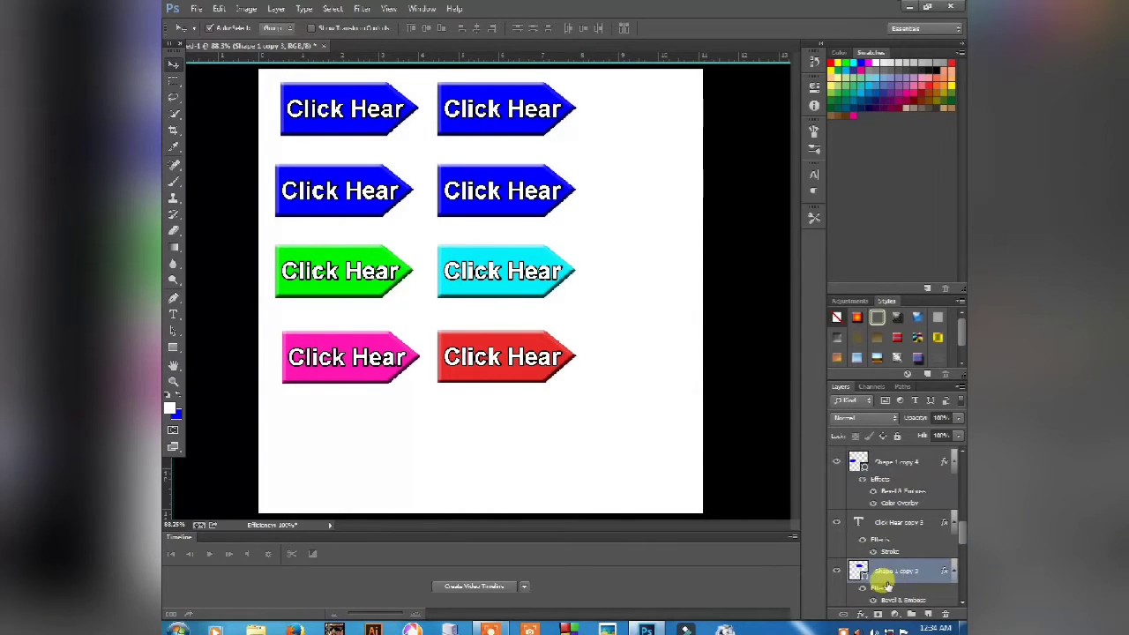
pyautogui.click(860, 615)
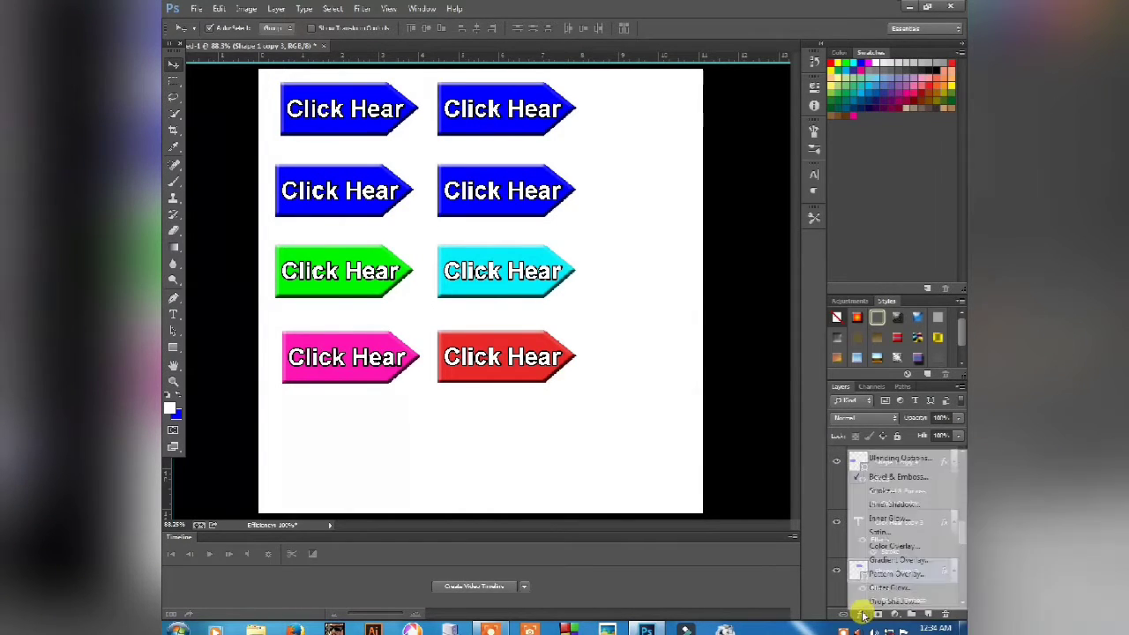
pyautogui.click(880, 546)
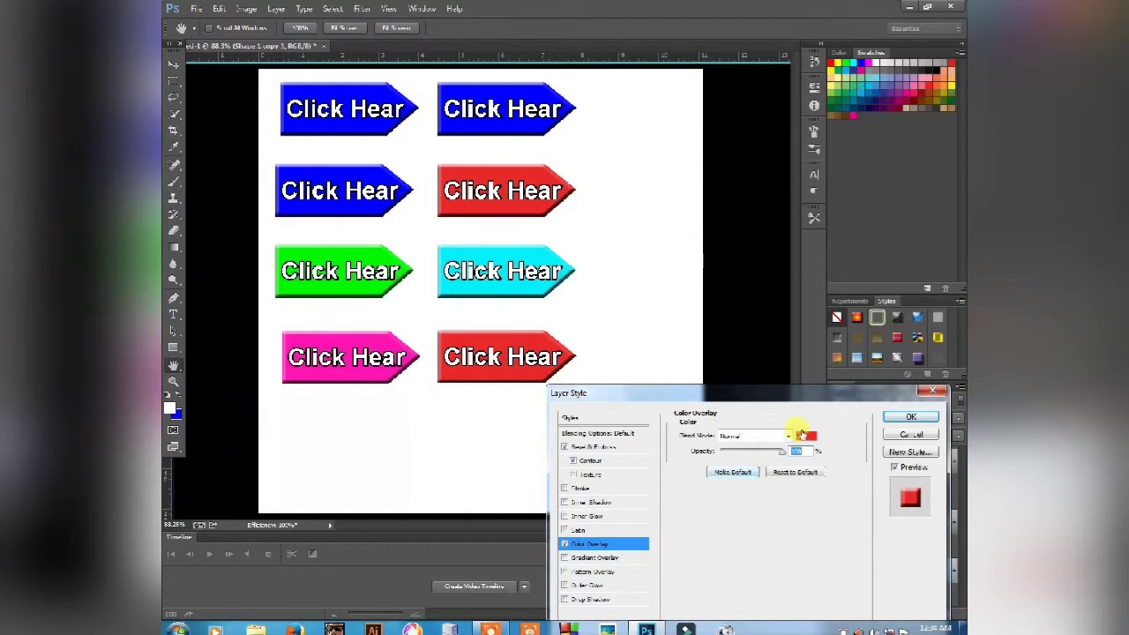
pyautogui.click(805, 436)
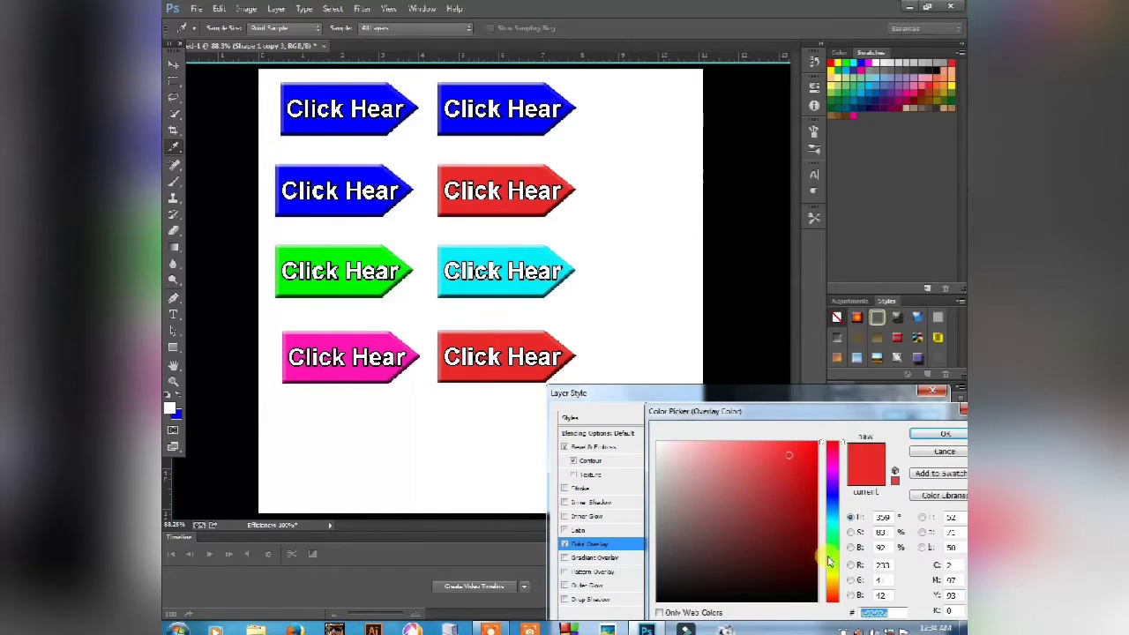
pyautogui.moveTo(829, 561); pyautogui.dragTo(833, 577)
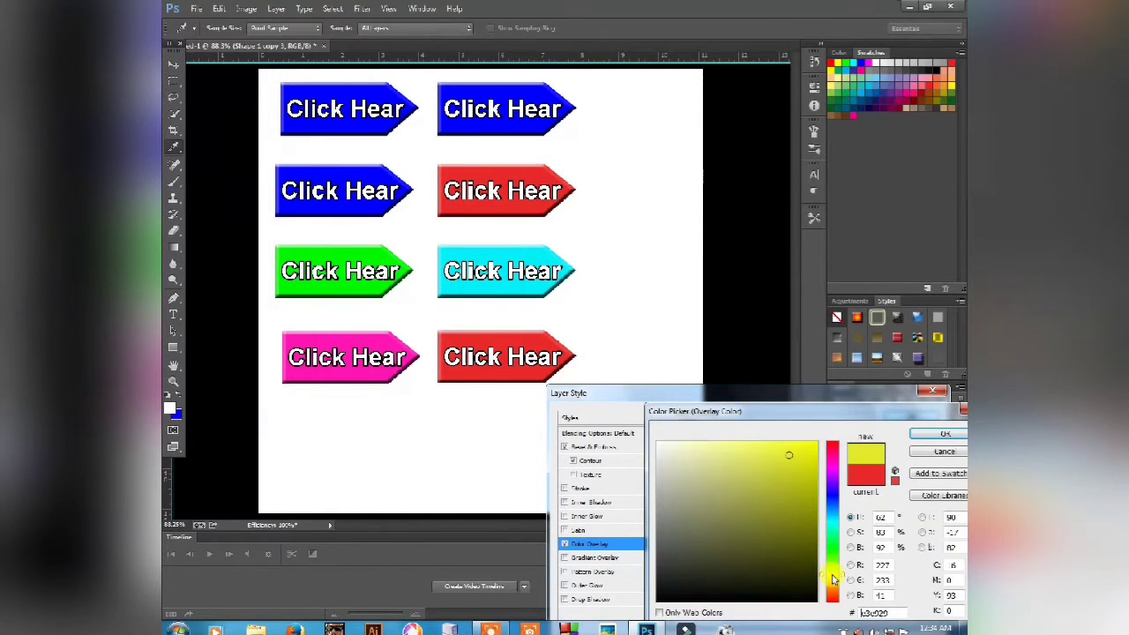
pyautogui.click(813, 444)
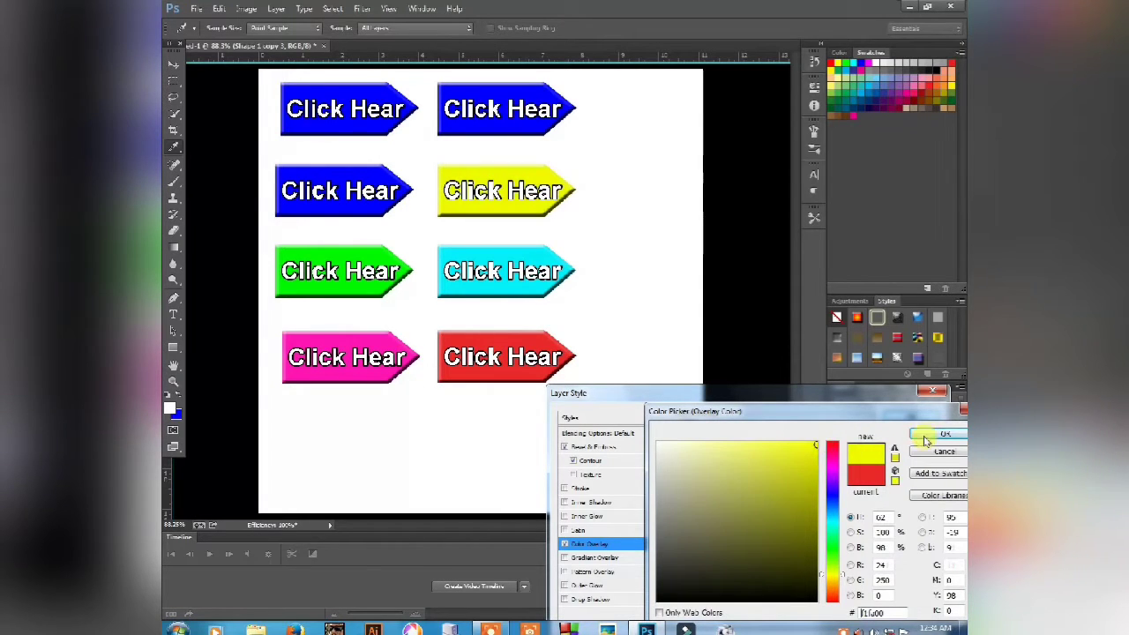
pyautogui.click(941, 434)
pyautogui.click(910, 416)
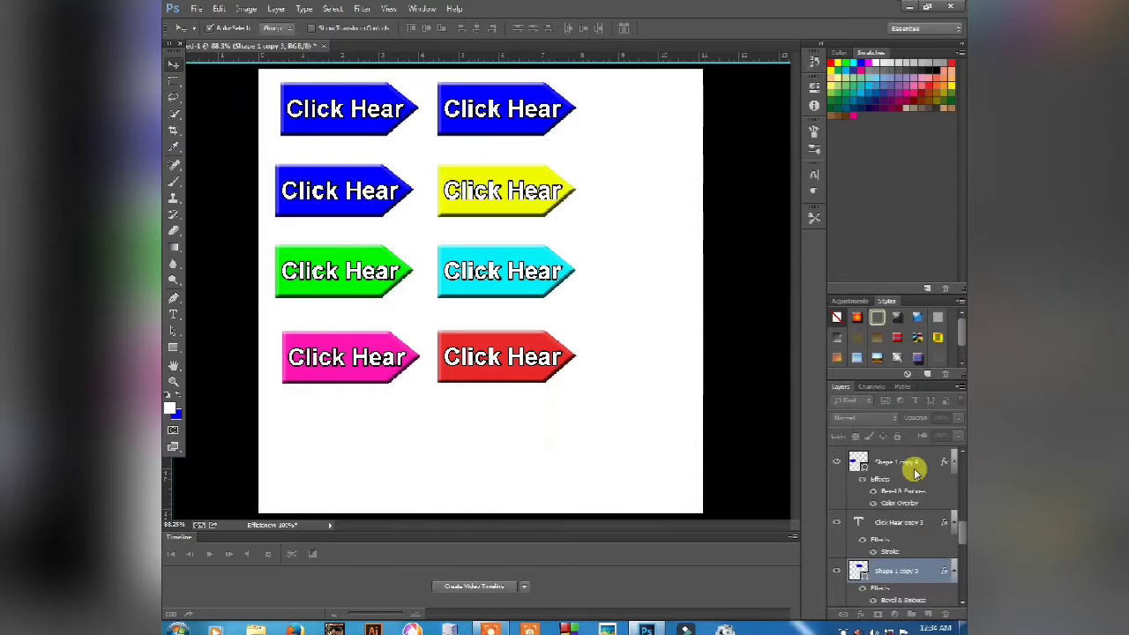
# Give the second-row left button an orange Color Overlay.
pyautogui.scroll(-1, 887, 567)
pyautogui.click(887, 567)
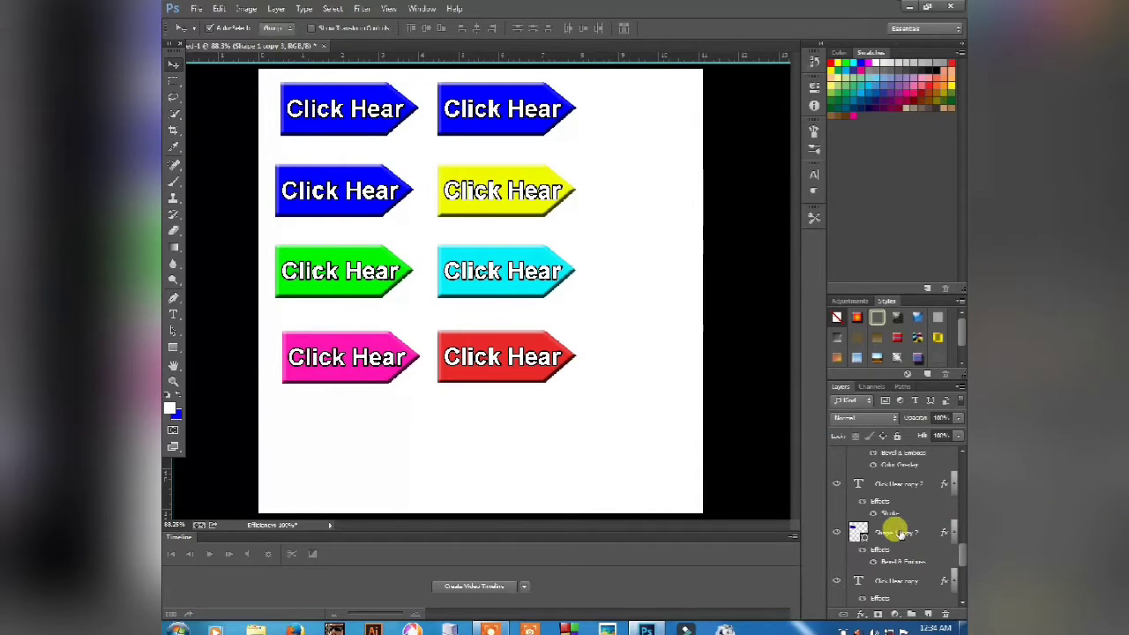
pyautogui.click(860, 612)
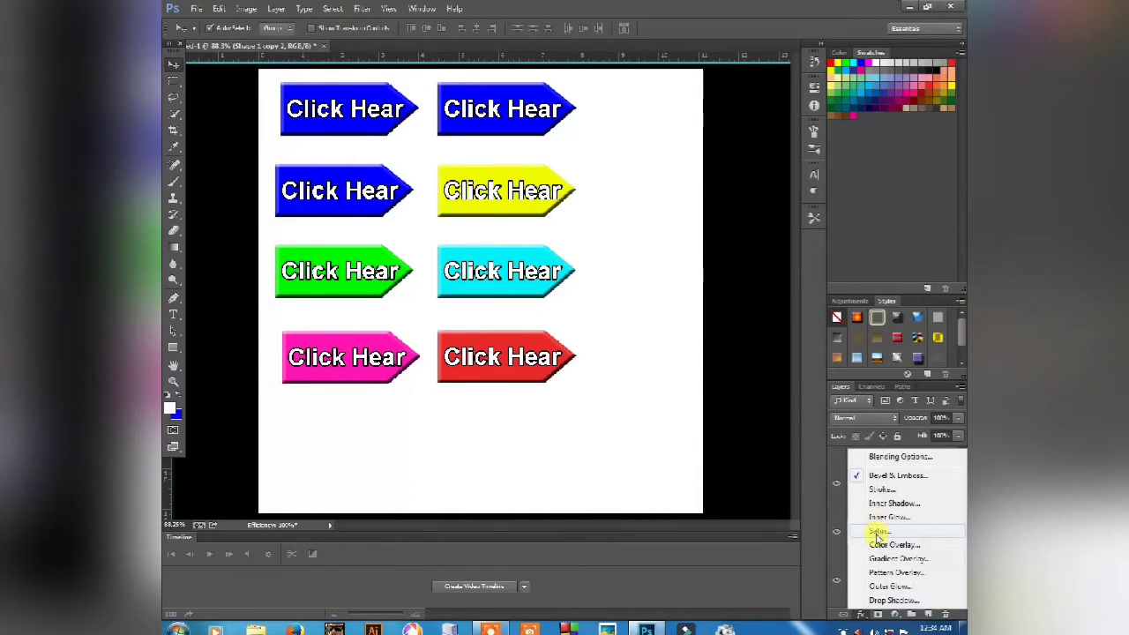
pyautogui.click(876, 544)
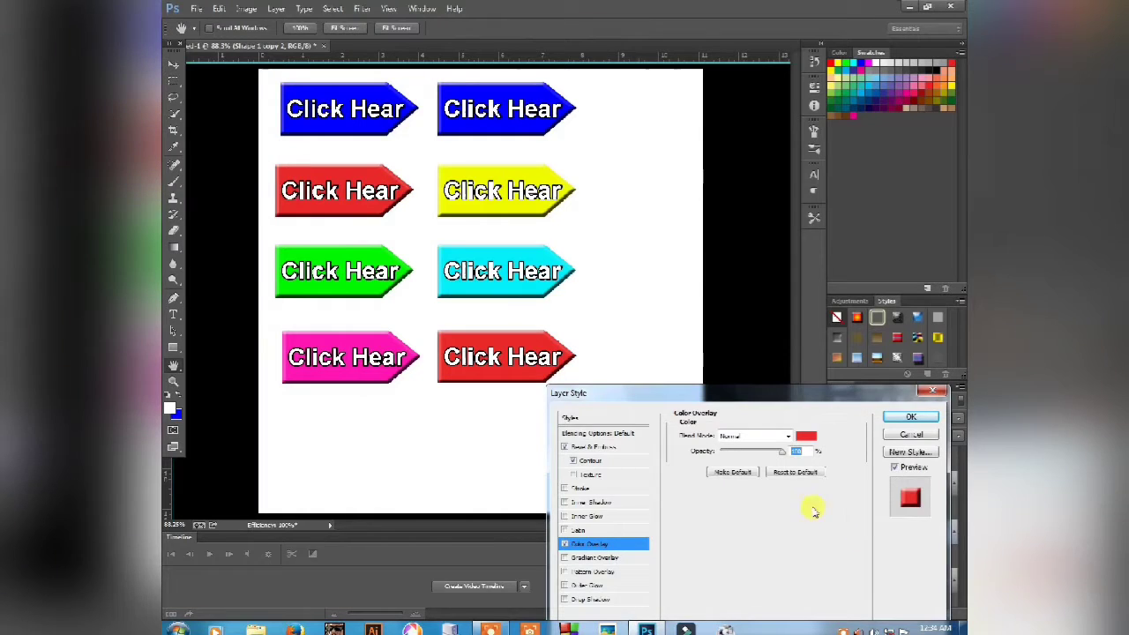
pyautogui.click(805, 436)
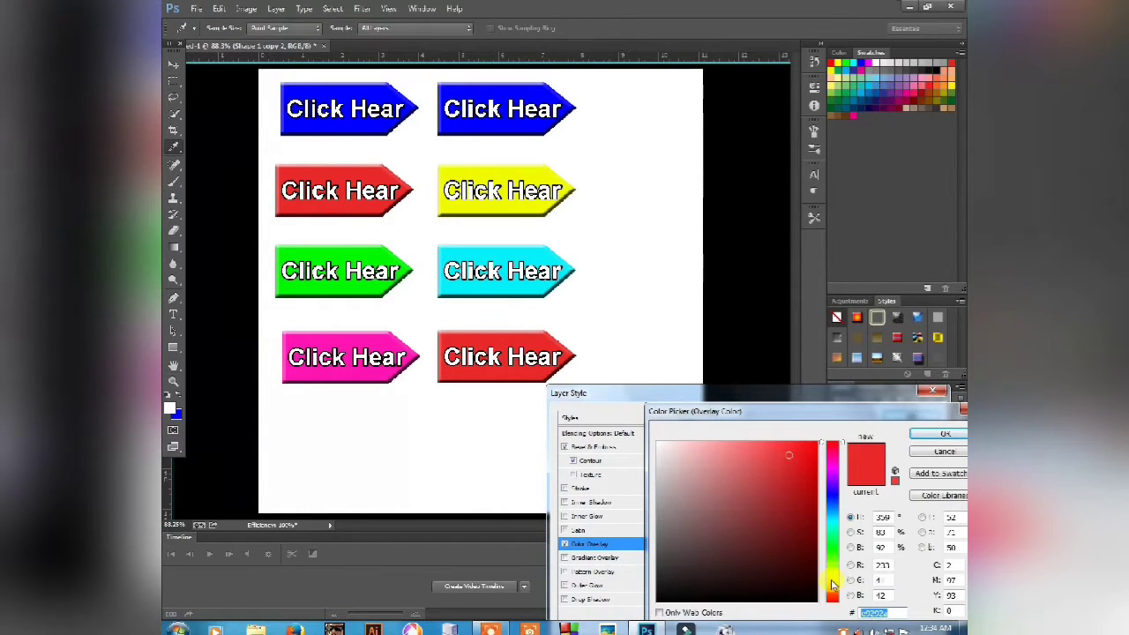
pyautogui.click(833, 587)
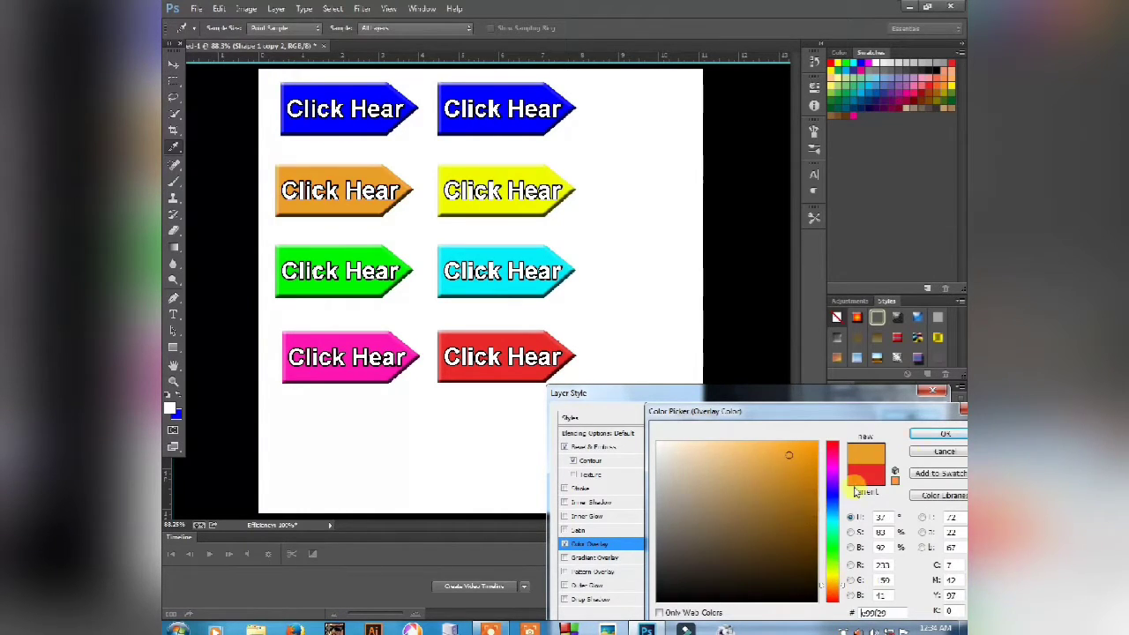
pyautogui.click(936, 435)
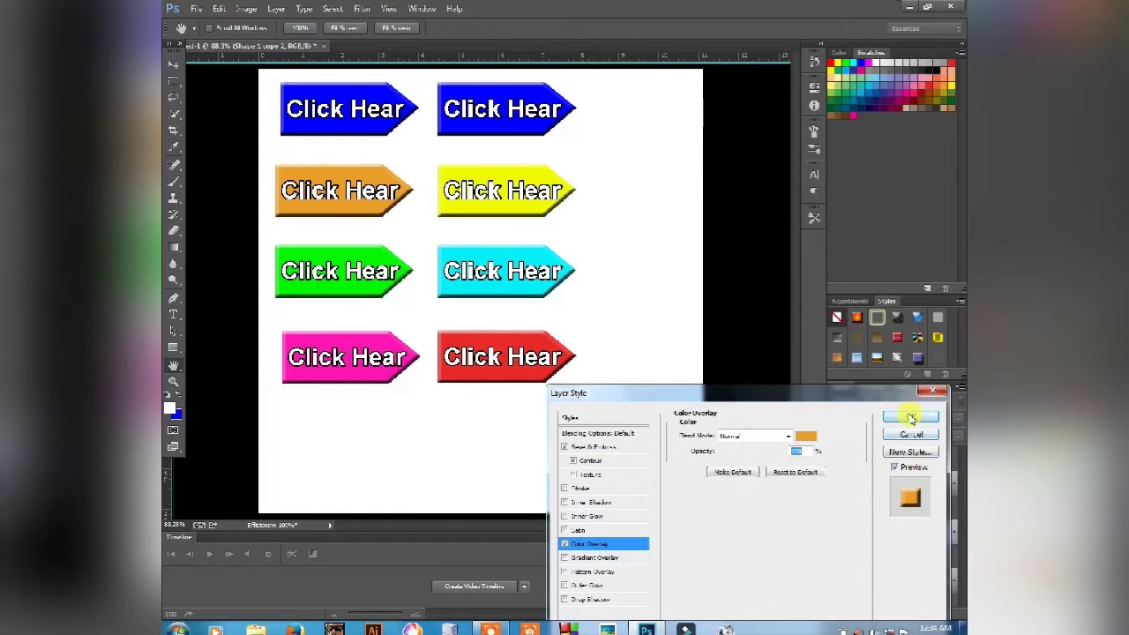
pyautogui.click(924, 416)
# Give the top-right button a fully saturated red-orange Color Overlay.
pyautogui.scroll(-5, 904, 523)
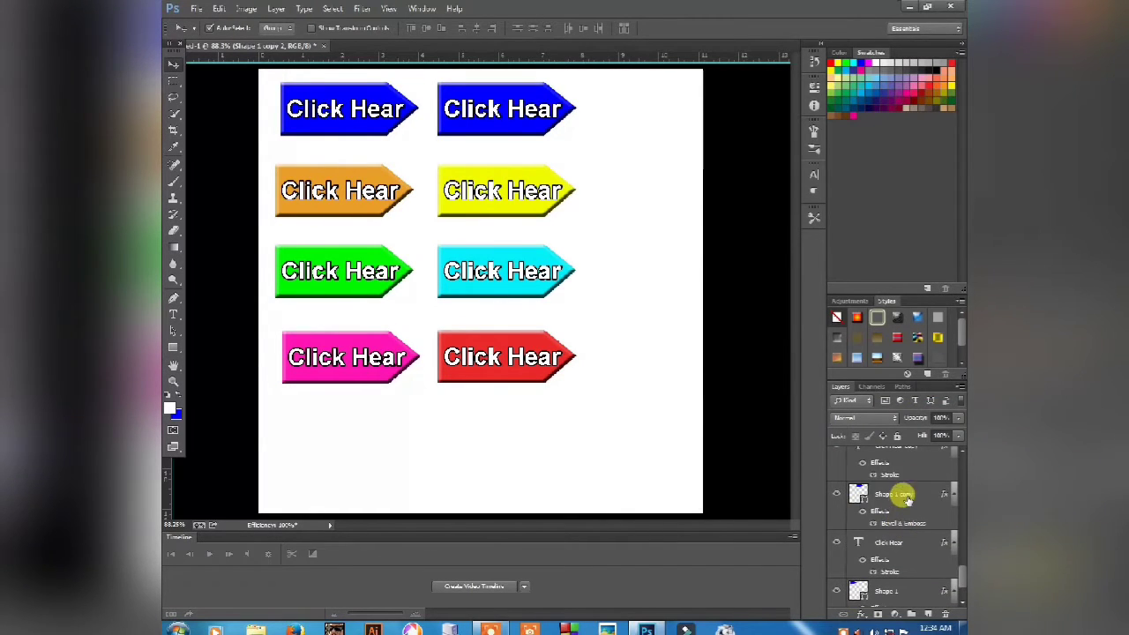
pyautogui.click(904, 507)
pyautogui.click(861, 615)
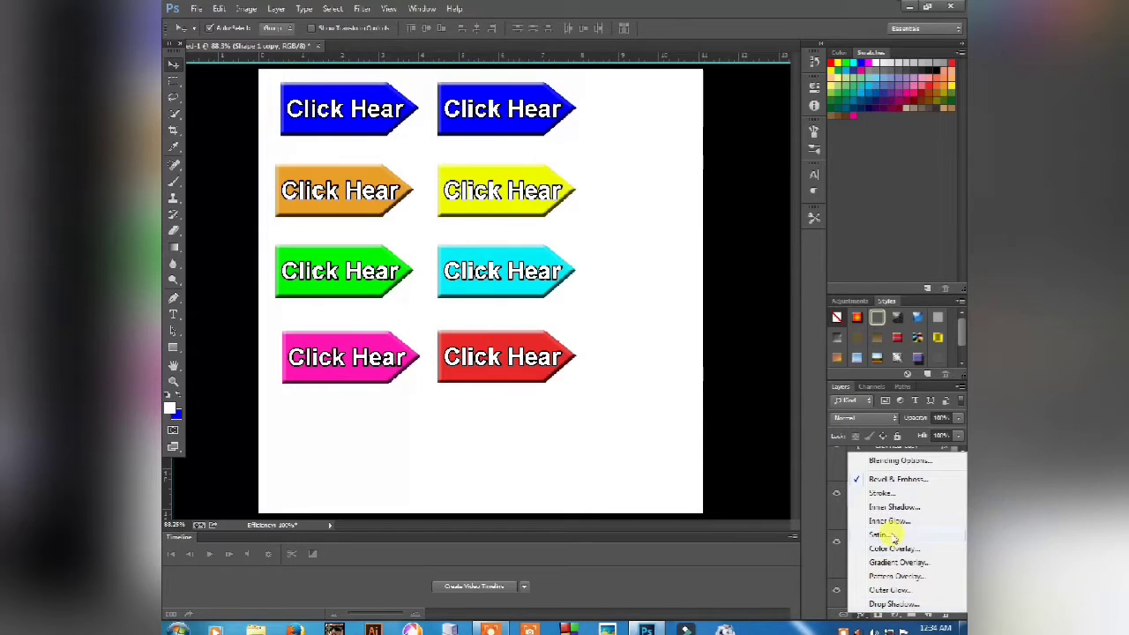
pyautogui.click(893, 549)
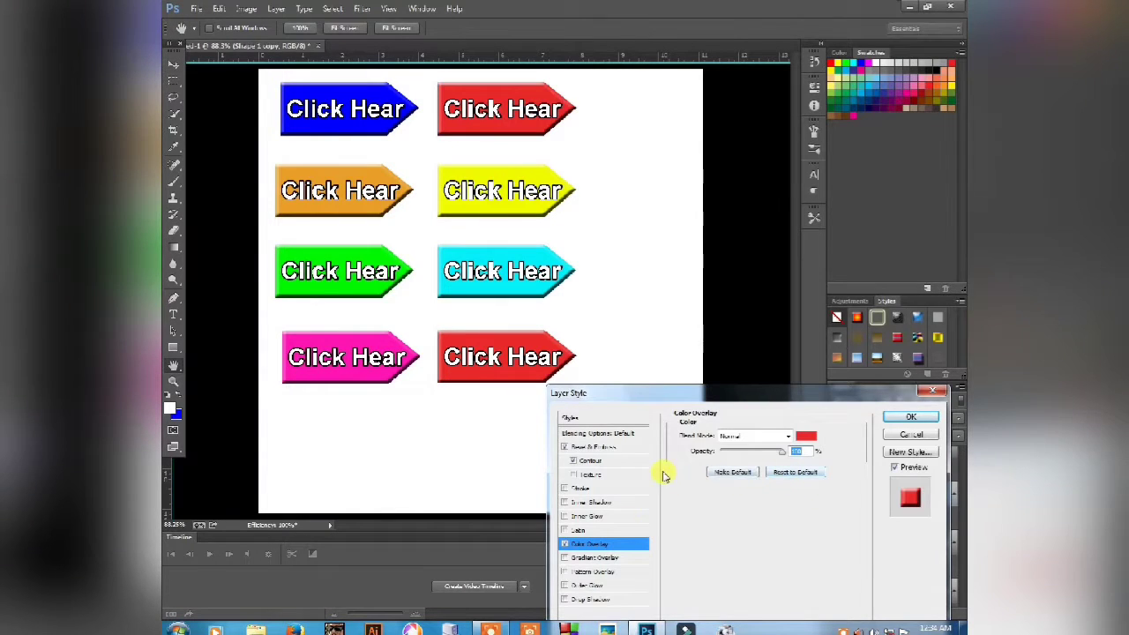
pyautogui.click(804, 436)
pyautogui.moveTo(832, 596); pyautogui.dragTo(832, 599)
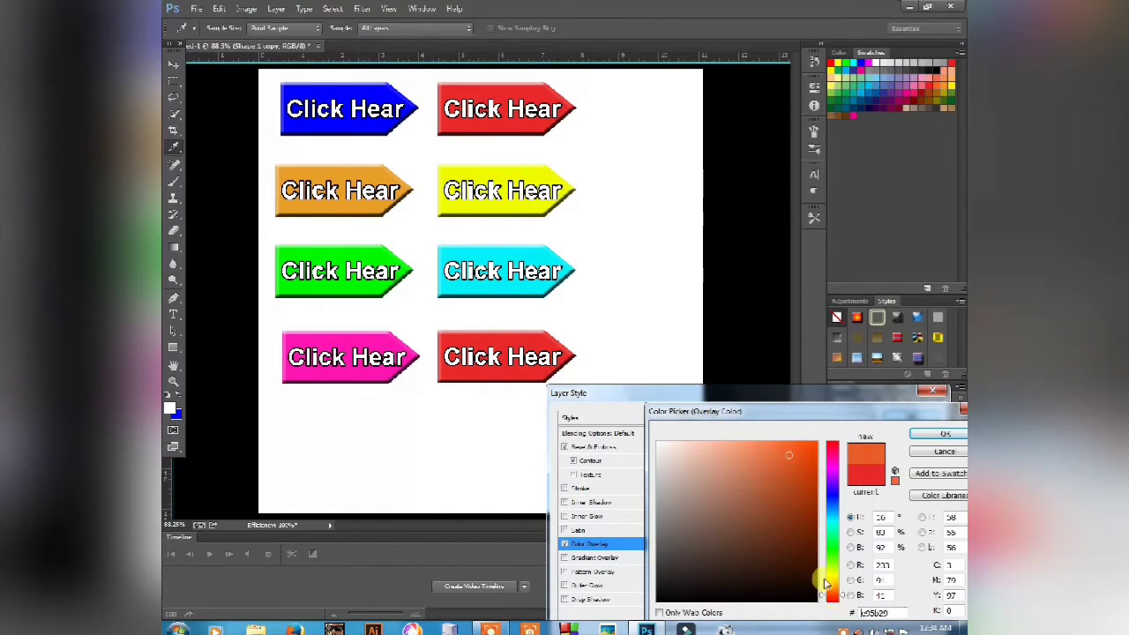
pyautogui.click(816, 451)
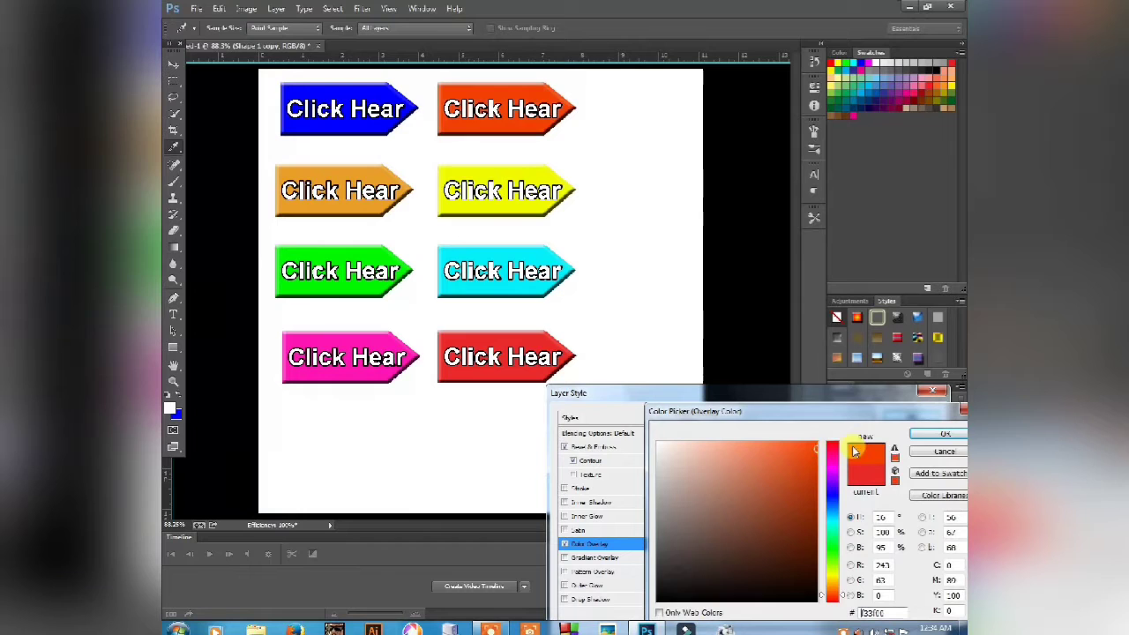
pyautogui.click(942, 434)
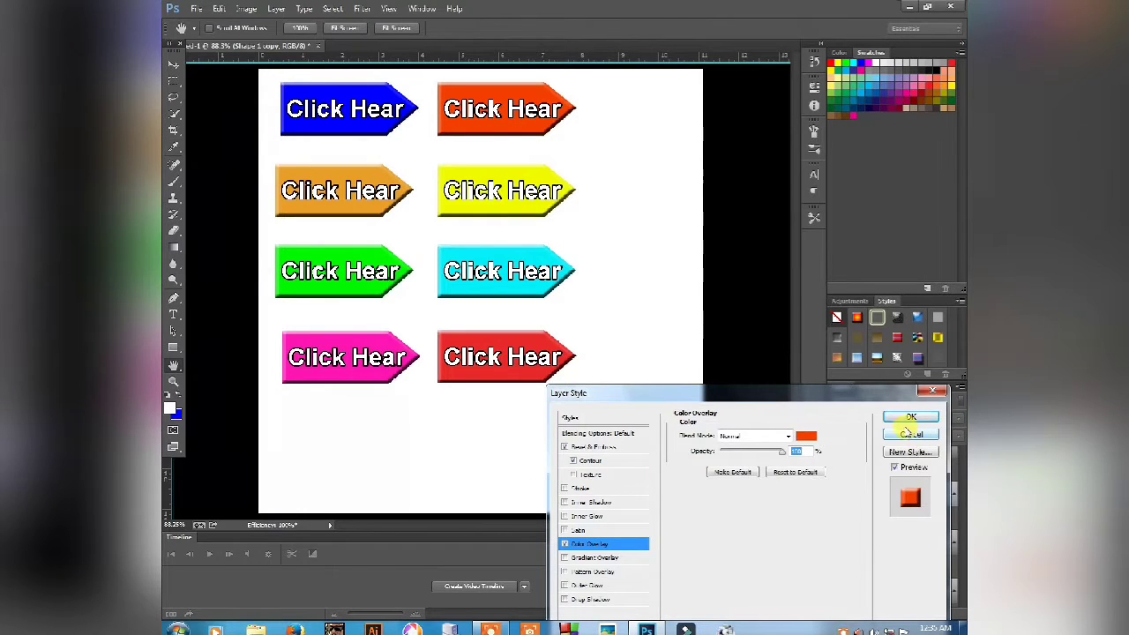
pyautogui.click(912, 418)
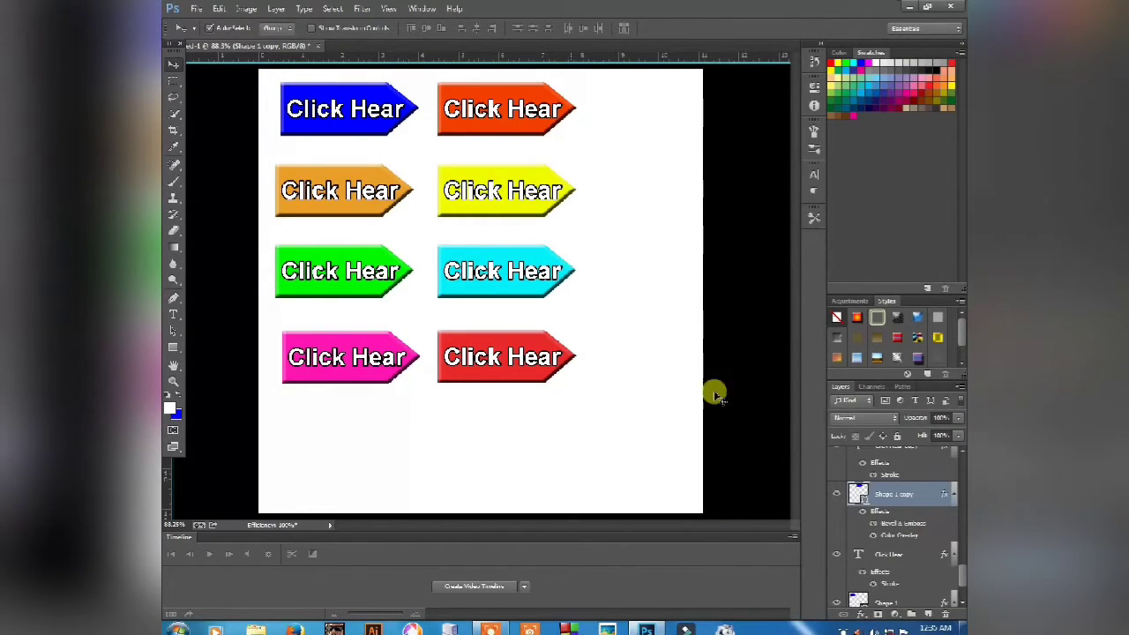
# Select all button text and shape layers and nudge them right, undoing an accidental background move.
pyautogui.scroll(2, 849, 476)
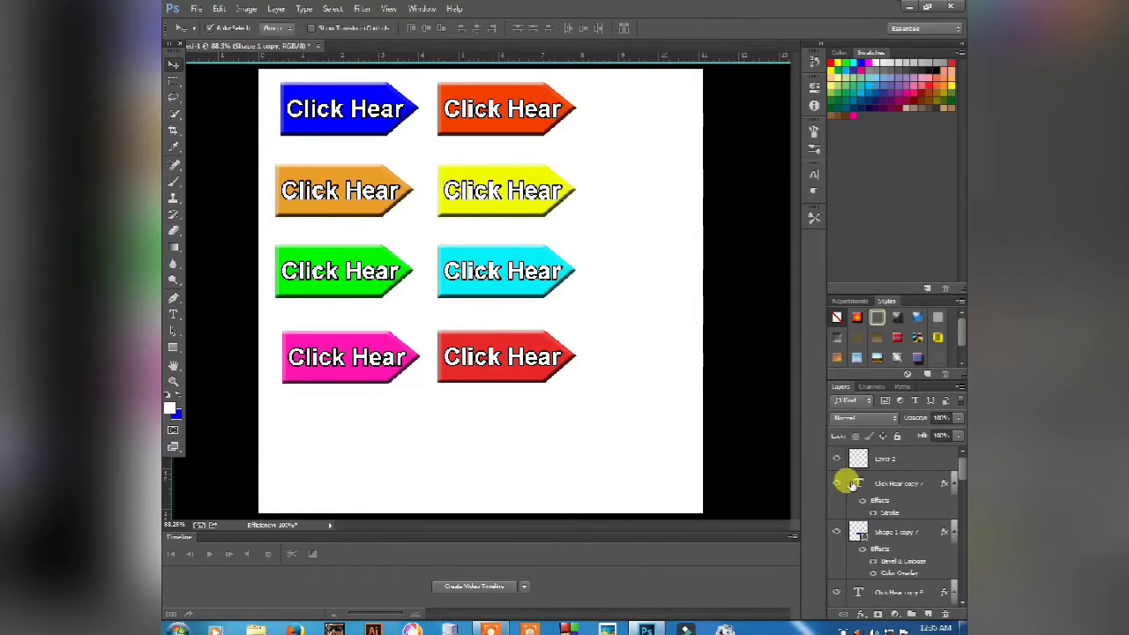
pyautogui.click(904, 486)
pyautogui.scroll(-10, 904, 489)
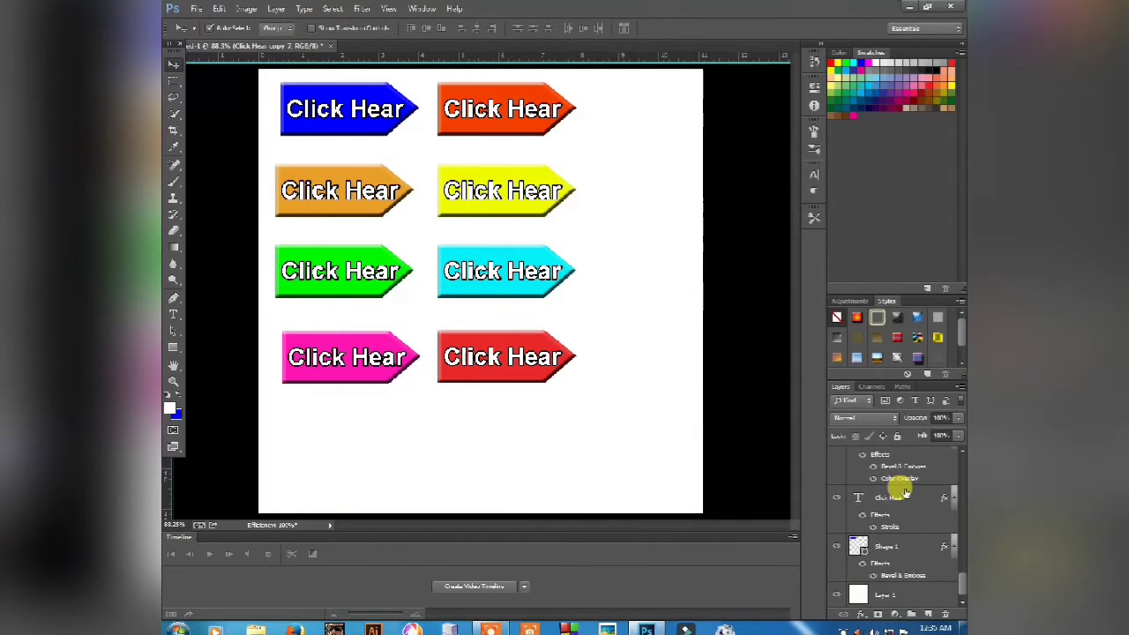
pyautogui.keyDown('shift'); pyautogui.click(905, 547); pyautogui.keyUp('shift')
pyautogui.scroll(10, 905, 547)
pyautogui.press('Right')
pyautogui.press('Right')
pyautogui.press('Right')
pyautogui.press('Right')
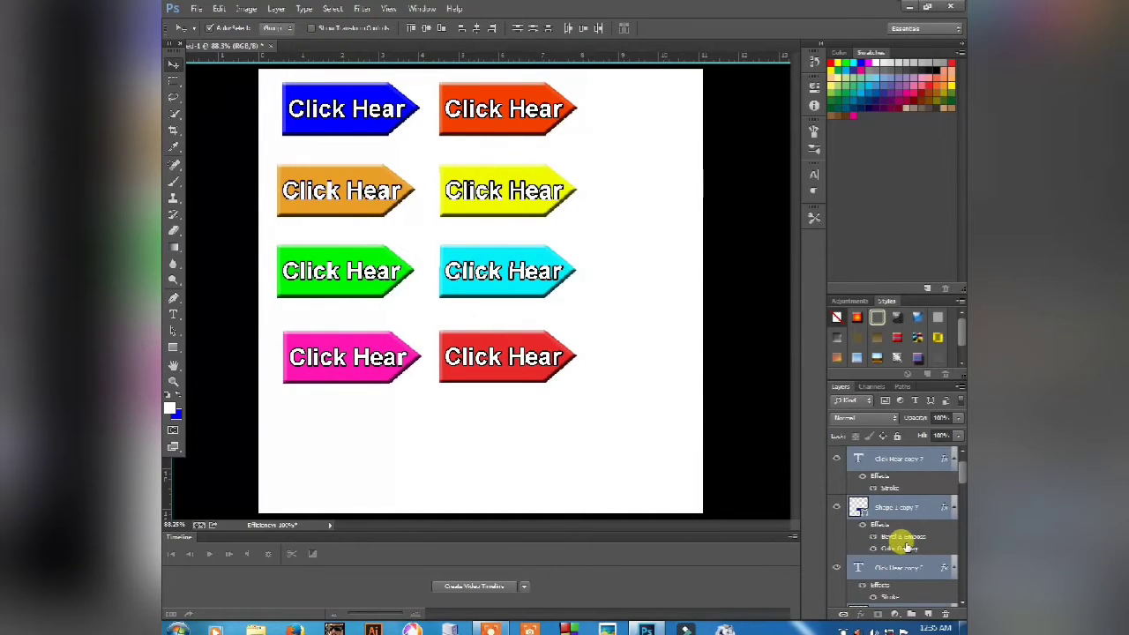
pyautogui.moveTo(431, 234); pyautogui.dragTo(497, 265)
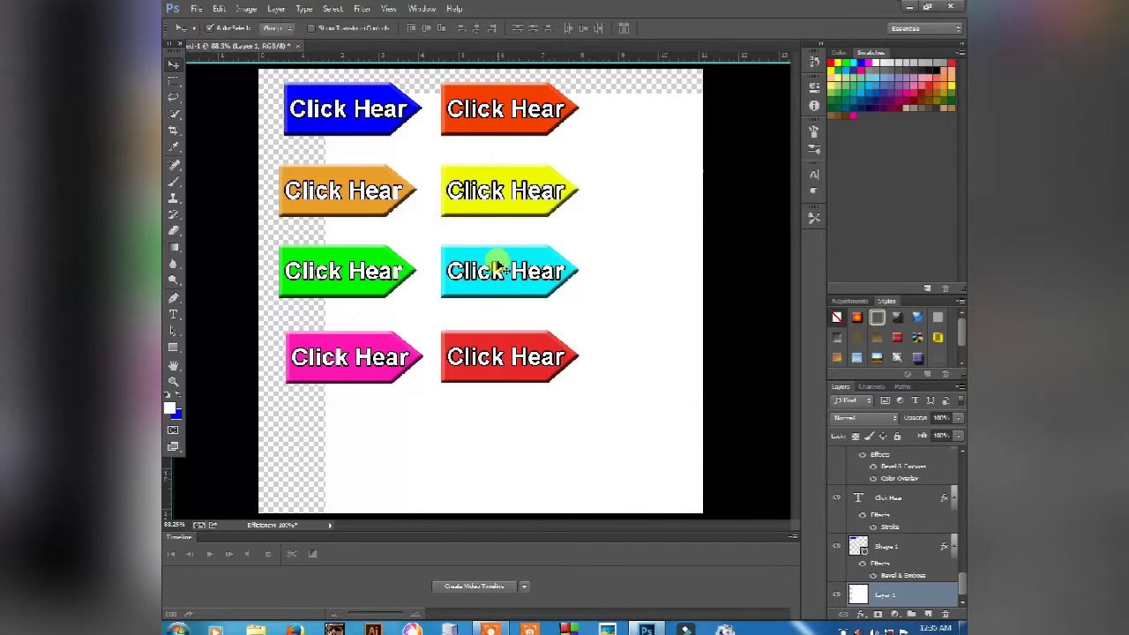
pyautogui.hotkey('ctrl', 'z')
# Reselect all button layers and drag the grid to the centre of the page.
pyautogui.scroll(3, 882, 541)
pyautogui.scroll(5, 901, 544)
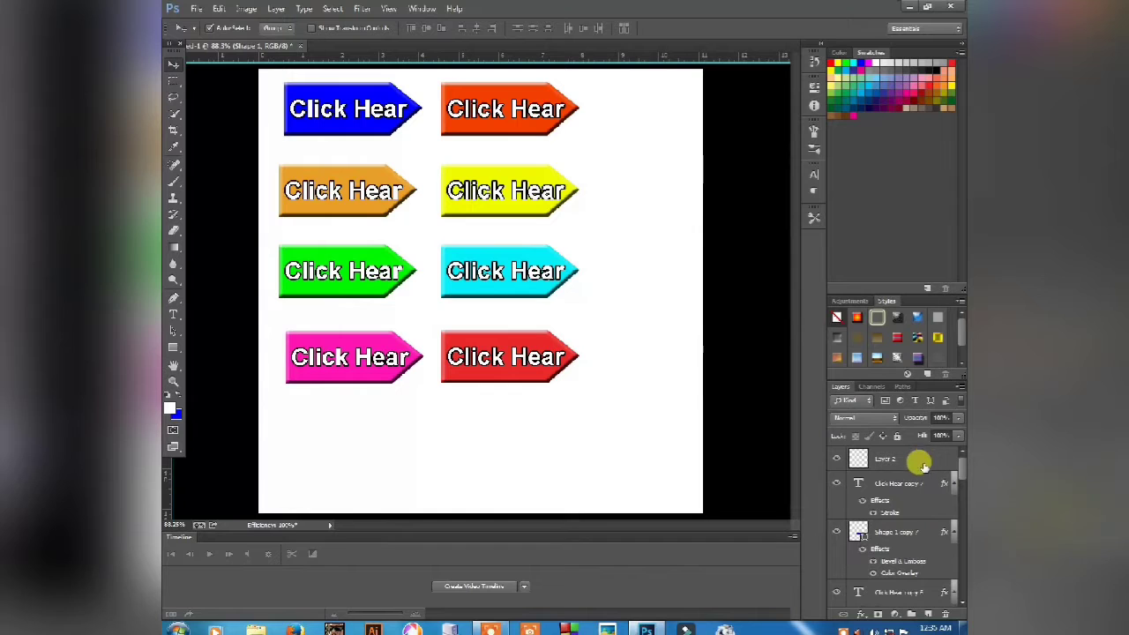
pyautogui.keyDown('shift'); pyautogui.click(899, 483); pyautogui.keyUp('shift')
pyautogui.moveTo(479, 353); pyautogui.dragTo(553, 388)
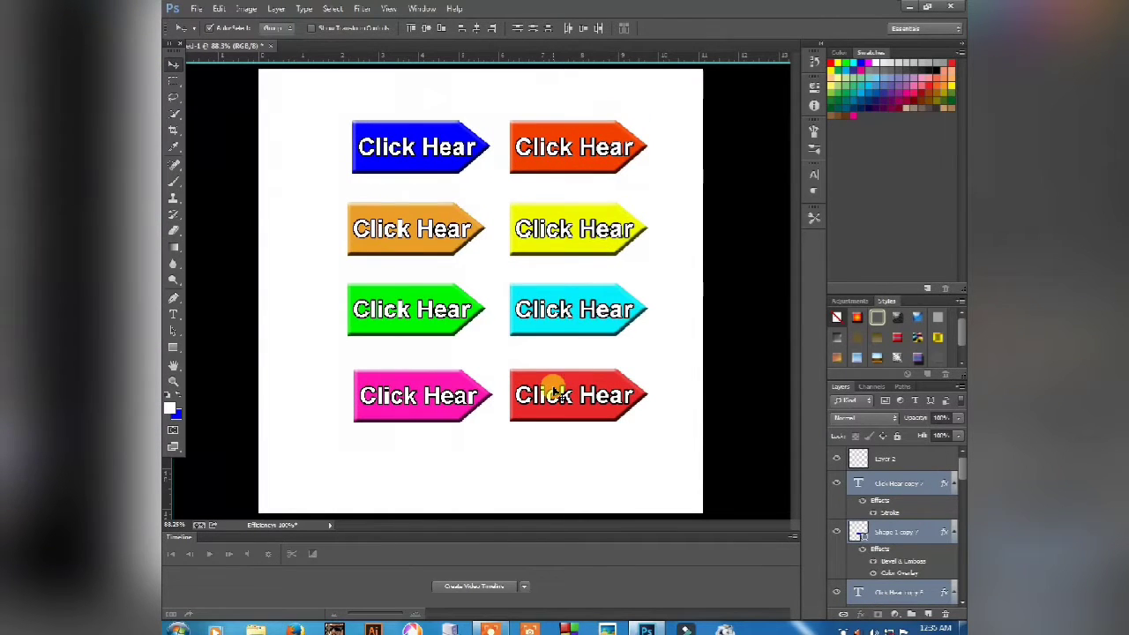
# Fit the page on screen with panels hidden, then zoom to 100% to check the result.
pyautogui.hotkey('ctrl', '0')
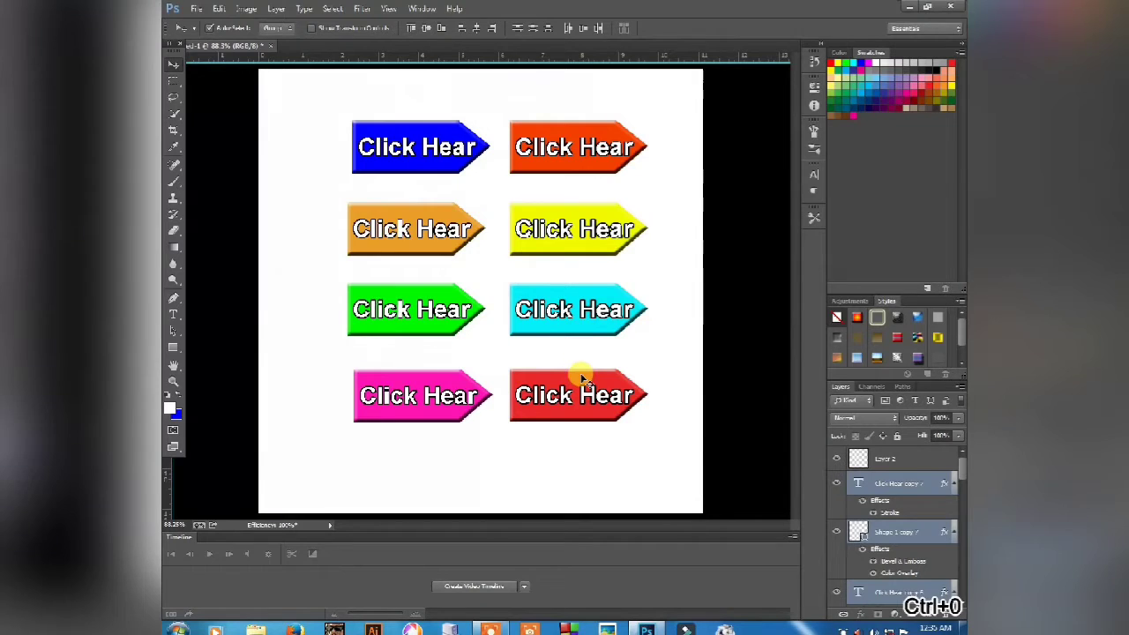
pyautogui.press('Tab')
pyautogui.hotkey('ctrl', 'space')
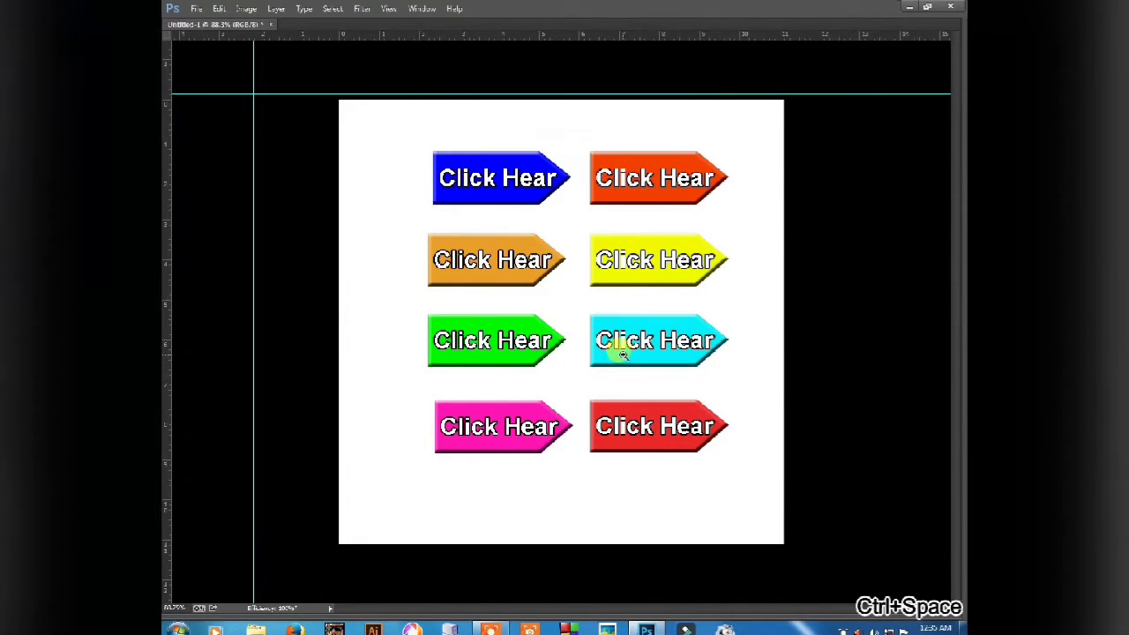
pyautogui.click(652, 348)
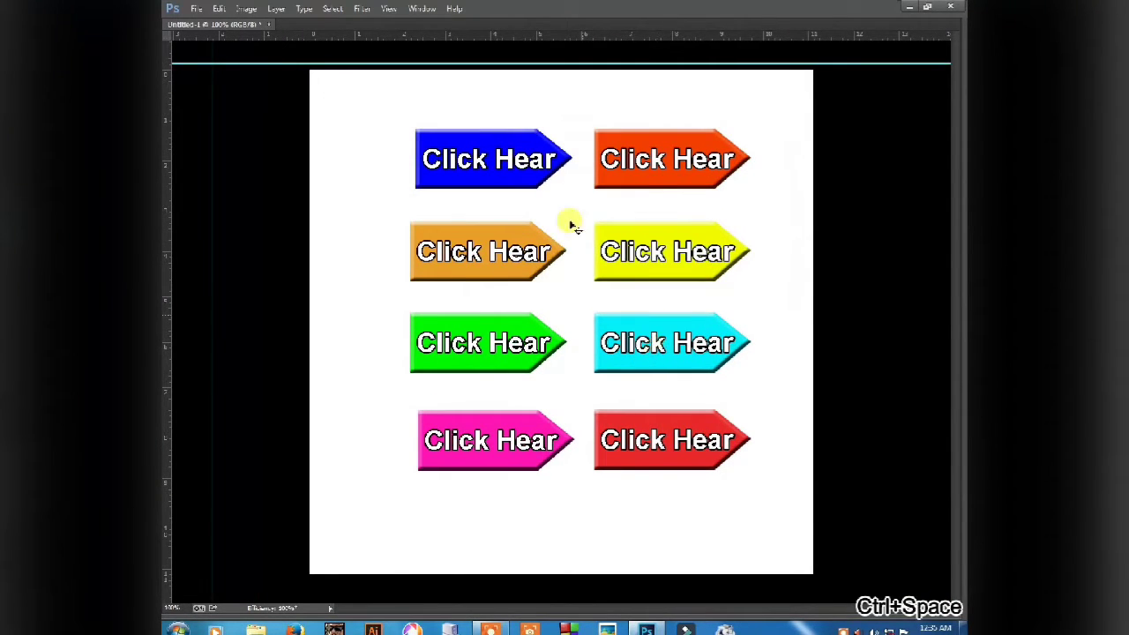